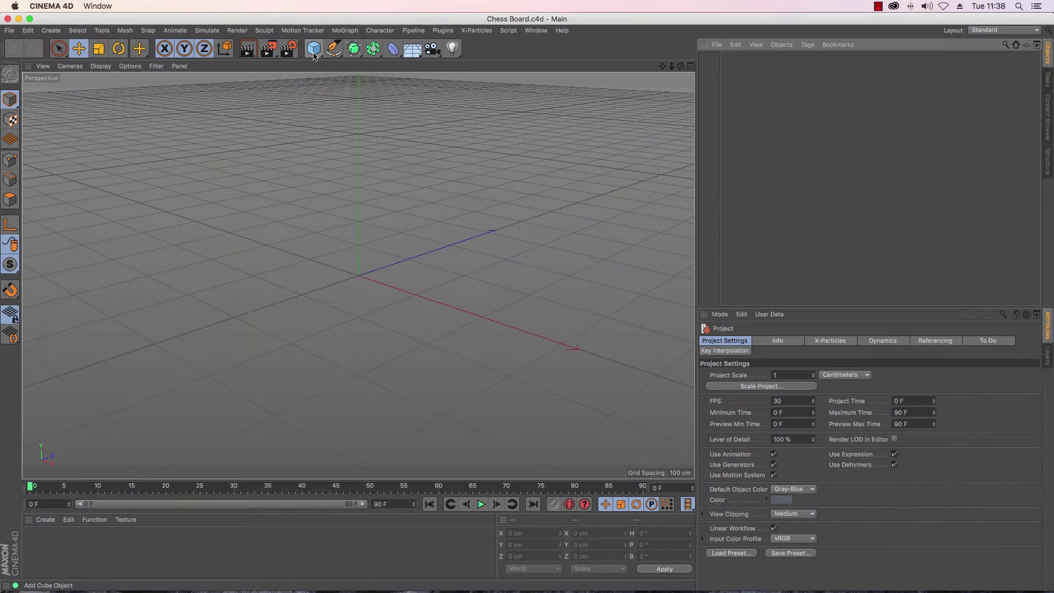
# Add a cube and drag its size handles into a flat slab about 611 × 38 × 665 cm
pyautogui.click(314, 50)
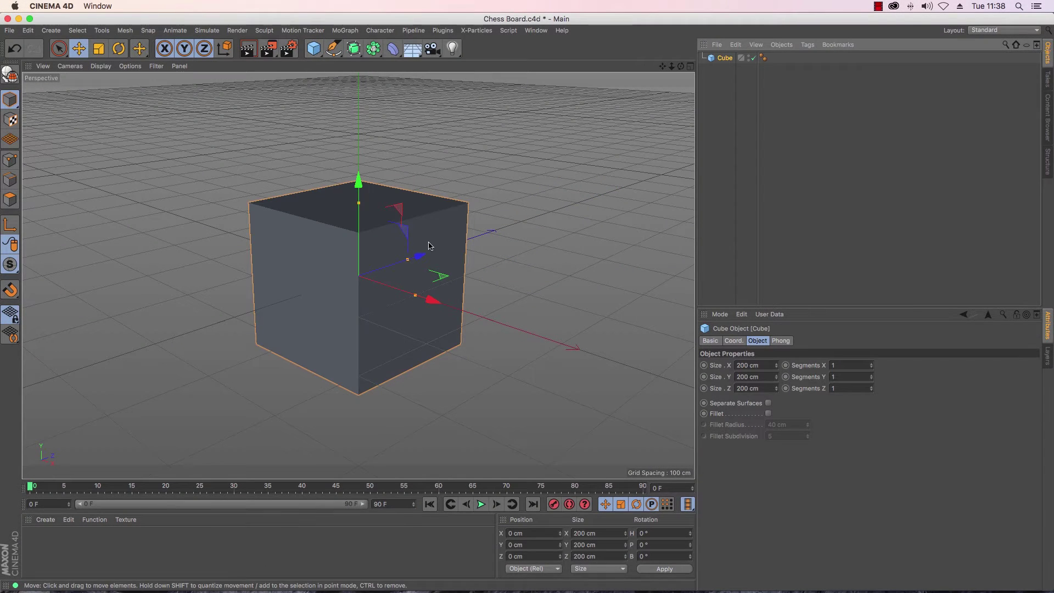
pyautogui.moveTo(361, 204); pyautogui.dragTo(506, 237)
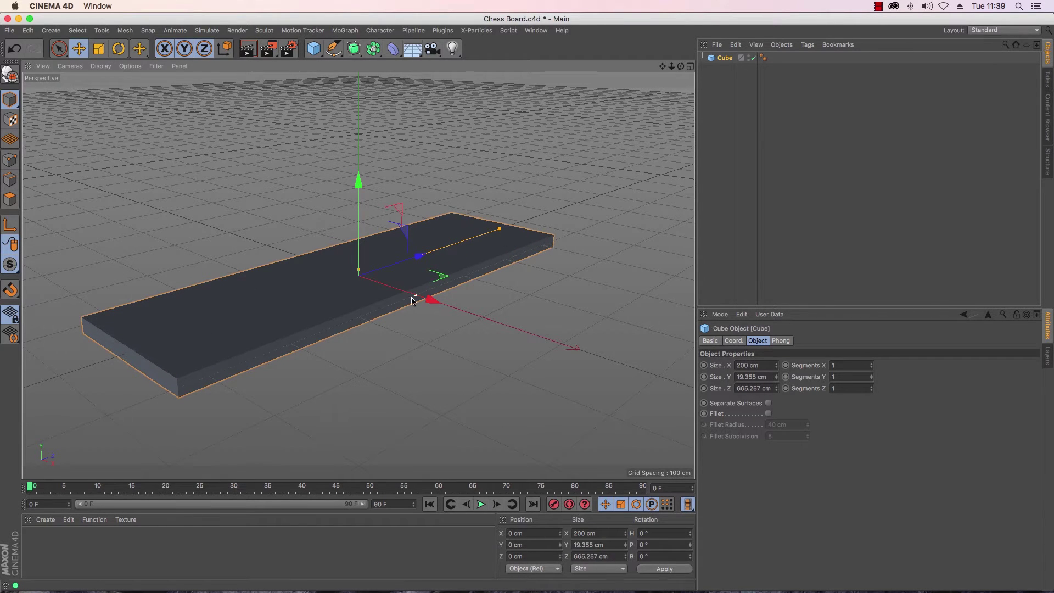
pyautogui.moveTo(413, 301); pyautogui.dragTo(570, 340)
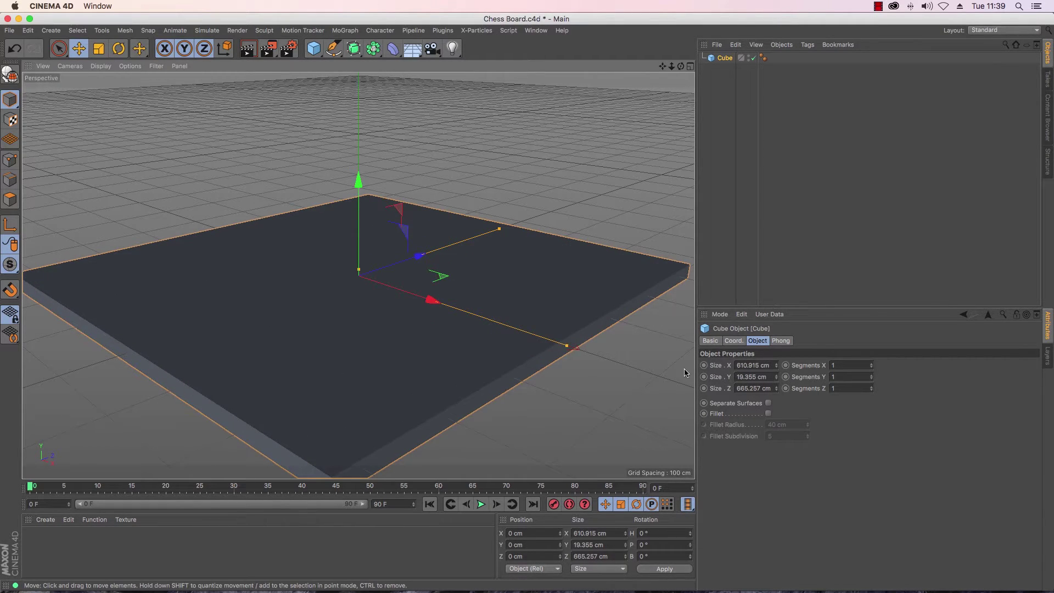
pyautogui.moveTo(671, 66); pyautogui.dragTo(527, 304)
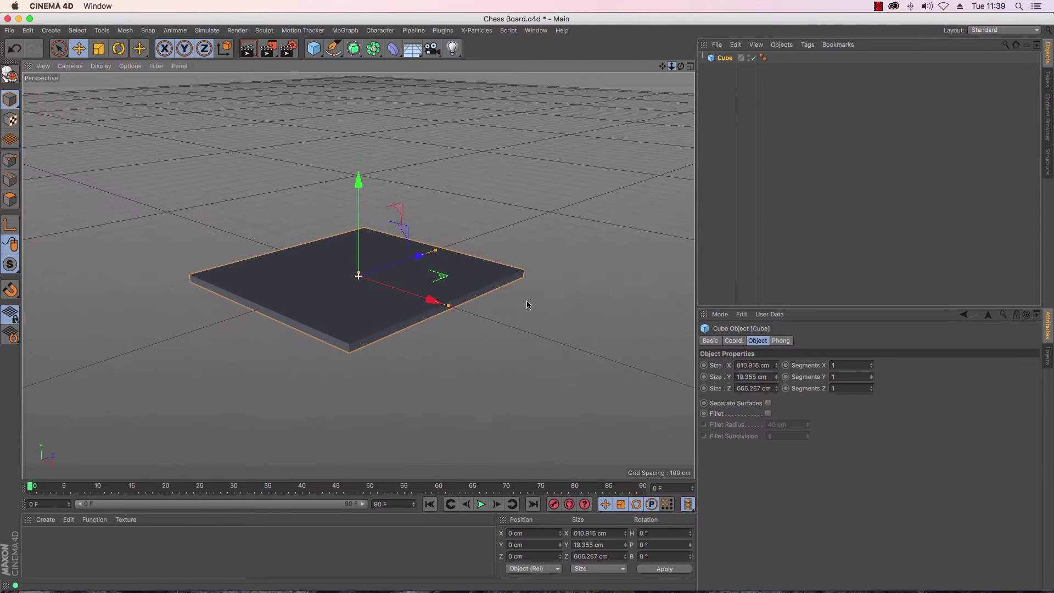
pyautogui.moveTo(358, 274); pyautogui.dragTo(360, 273)
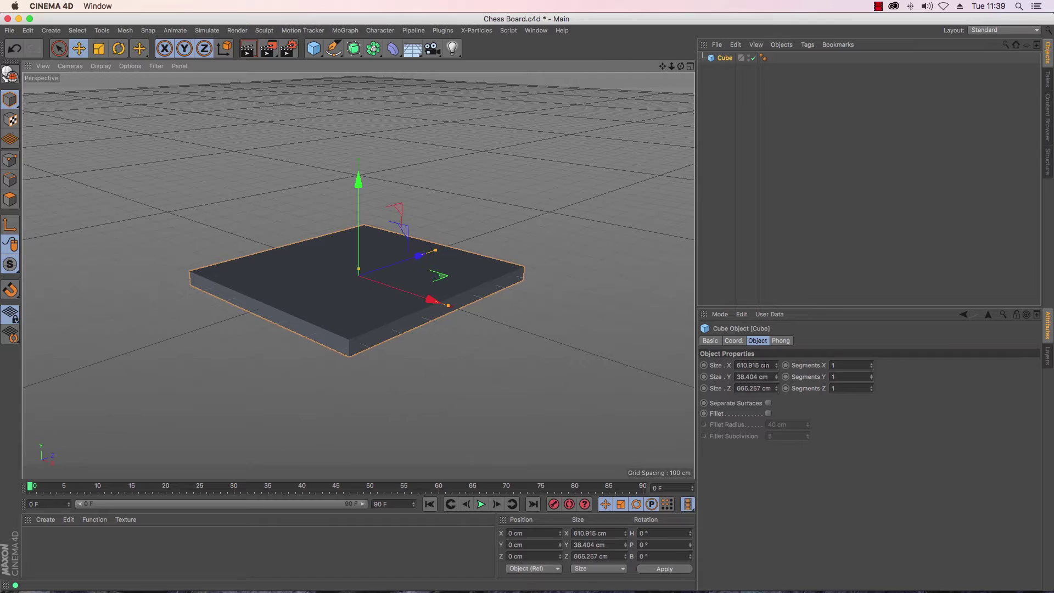
# Enter the cube's size as X 1000, Y 100, Z 1000 cm in Attributes
pyautogui.doubleClick(747, 365)
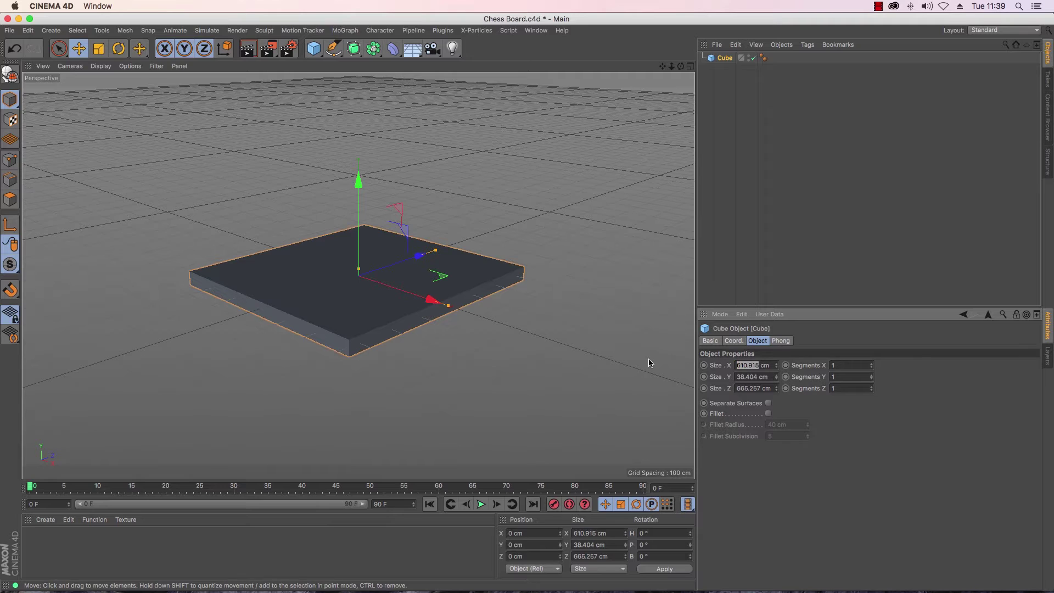
pyautogui.write('1000')
pyautogui.press('Tab')
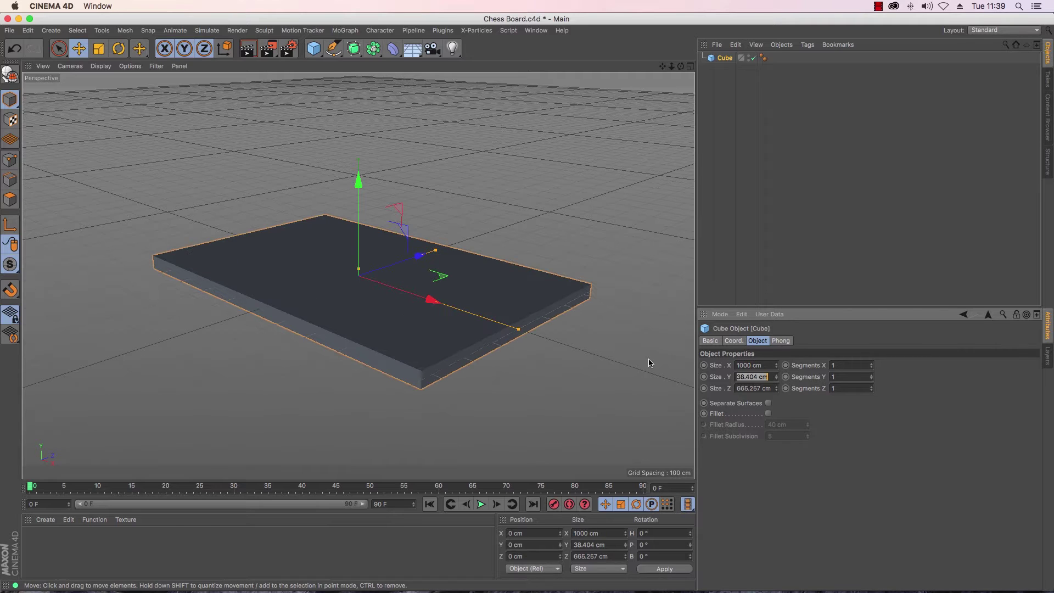
pyautogui.write('100')
pyautogui.press('Tab')
pyautogui.write('1')
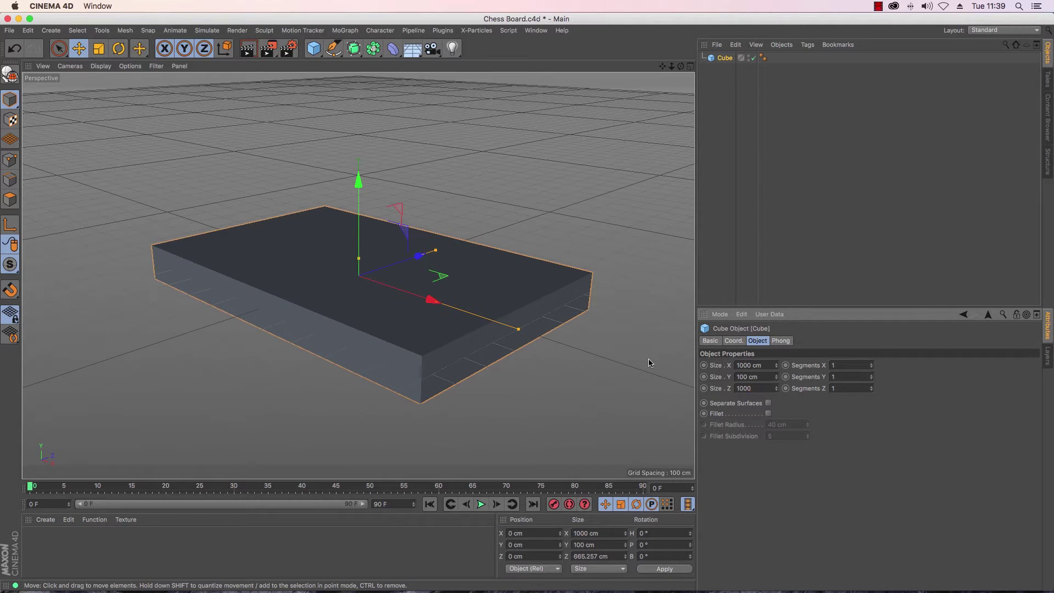
pyautogui.write('000')
pyautogui.press('Return')
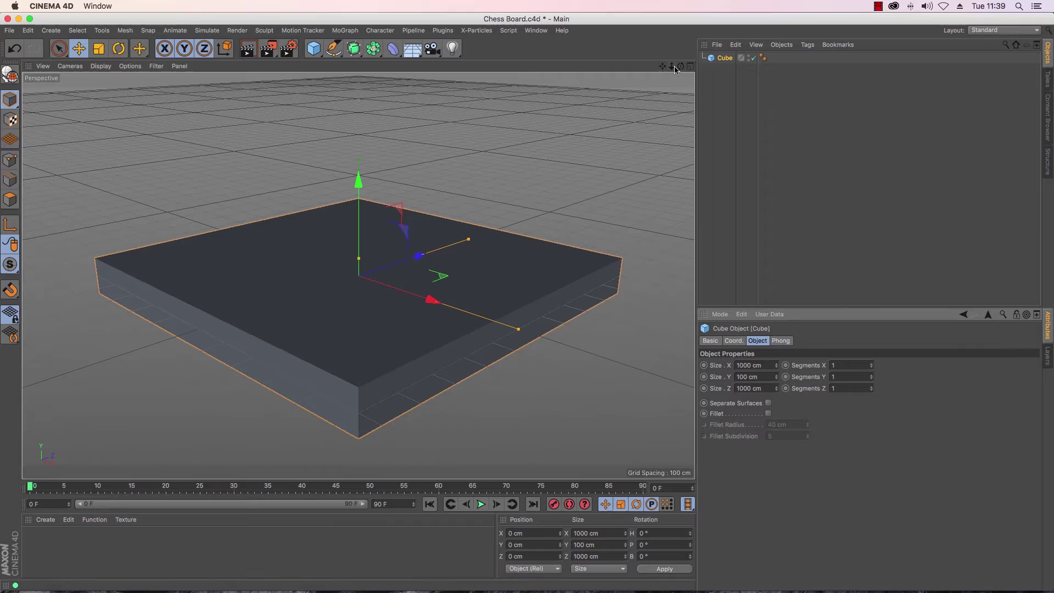
pyautogui.moveTo(675, 68); pyautogui.dragTo(662, 69)
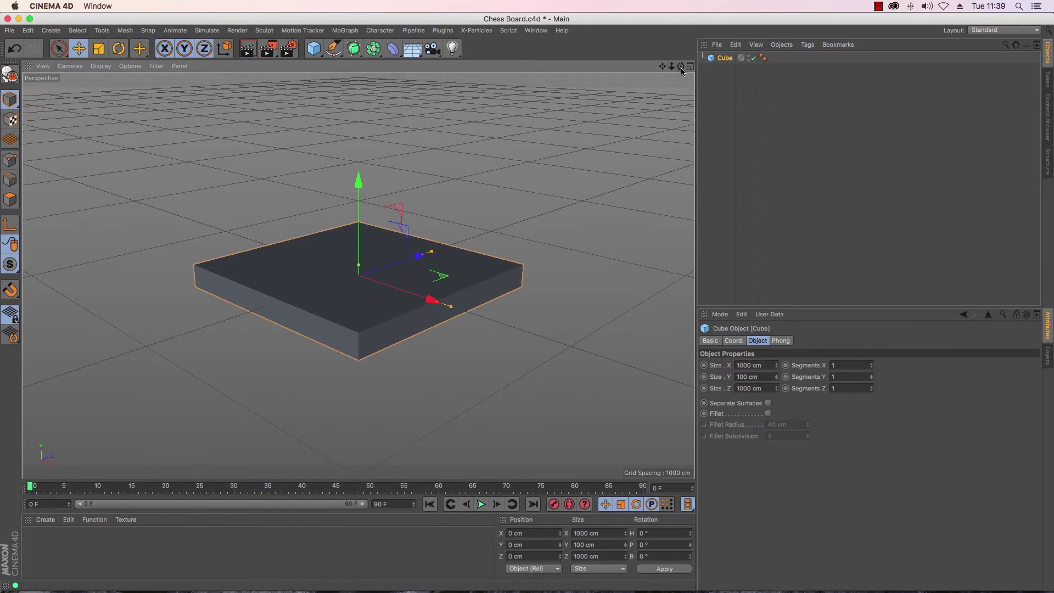
pyautogui.scroll(-2, 358, 275)
pyautogui.keyDown('alt'); pyautogui.moveTo(358, 275); pyautogui.dragTo(358, 275); pyautogui.keyUp('alt')
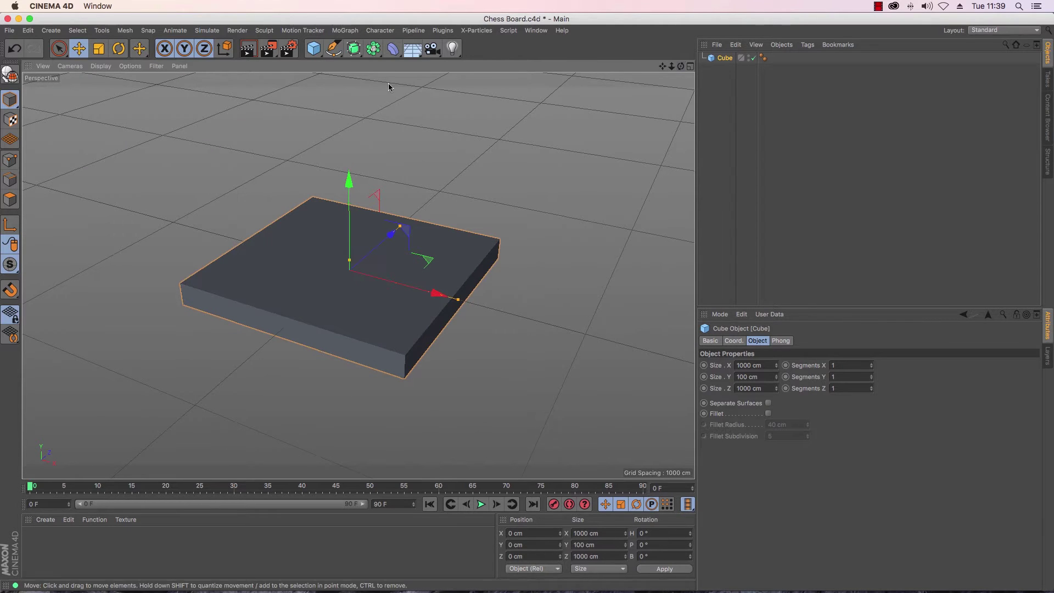
# Add a Sweep object from the Generators menu
pyautogui.click(356, 53)
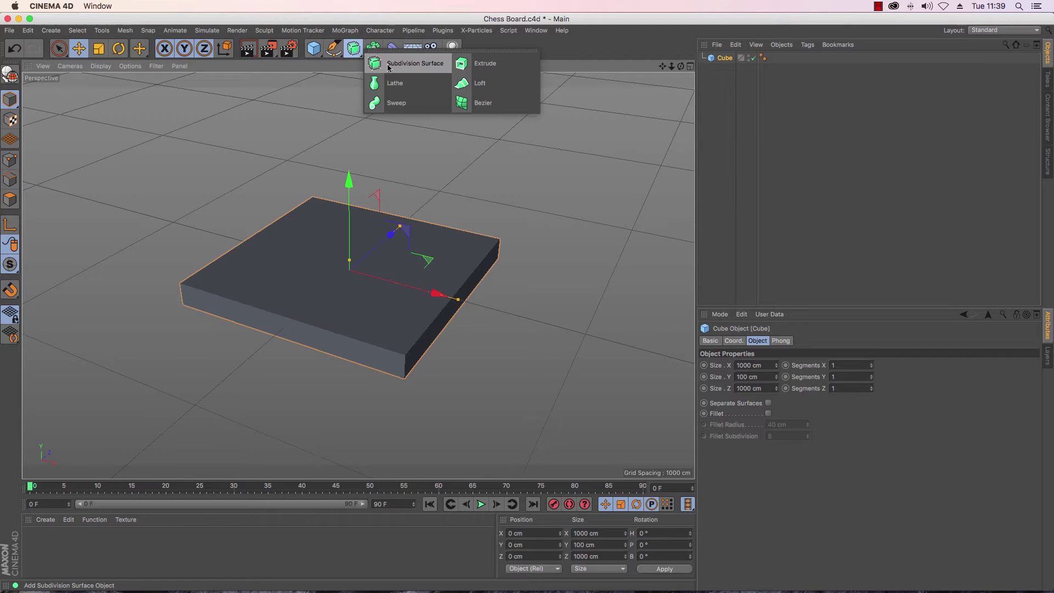
pyautogui.click(408, 102)
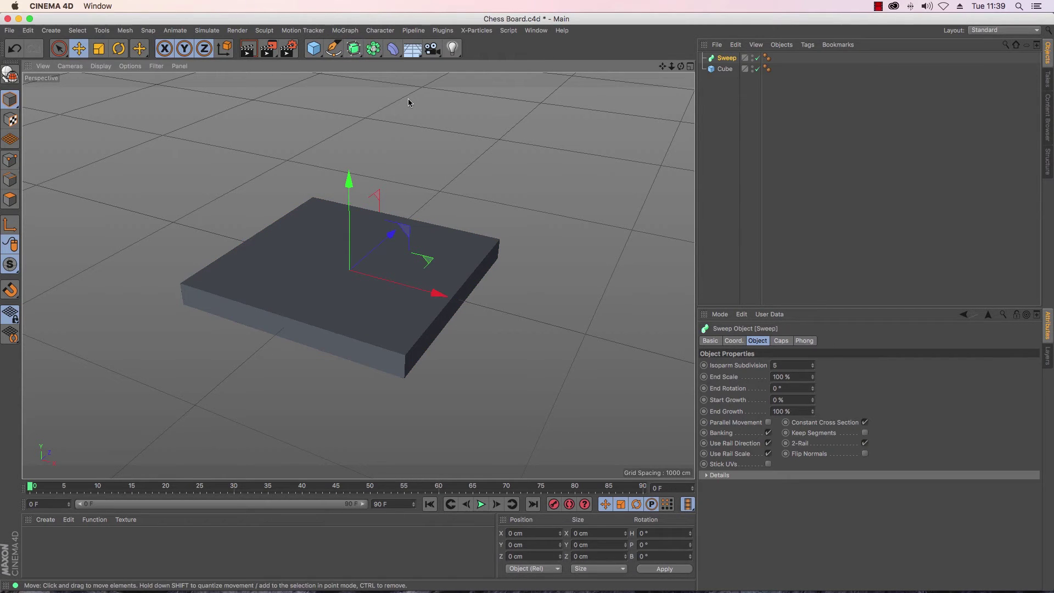
pyautogui.click(333, 51)
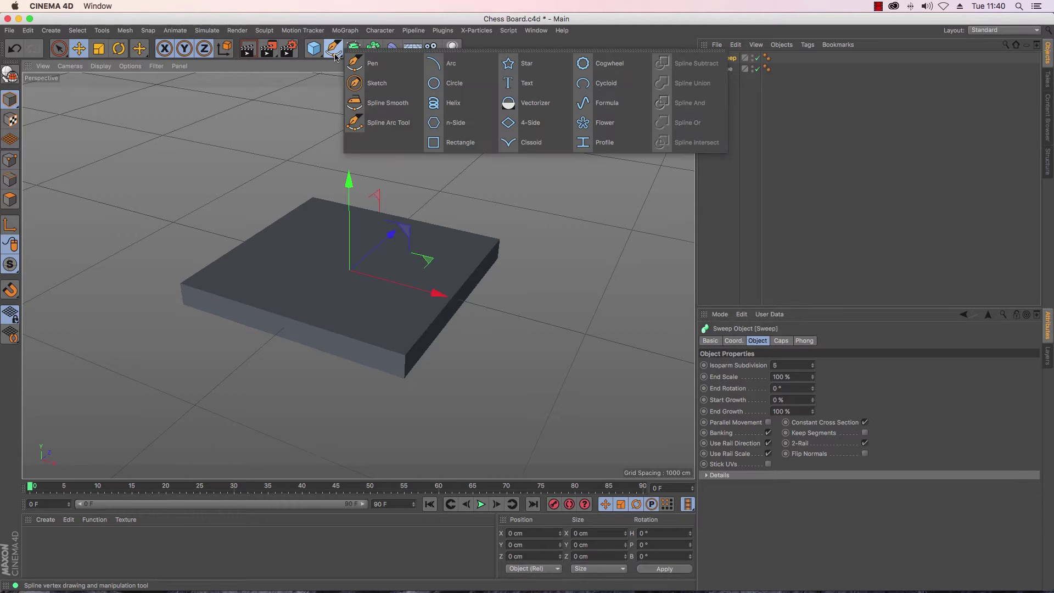
# Add a Rectangle spline on the XZ plane with width and height 1000 cm
pyautogui.click(466, 142)
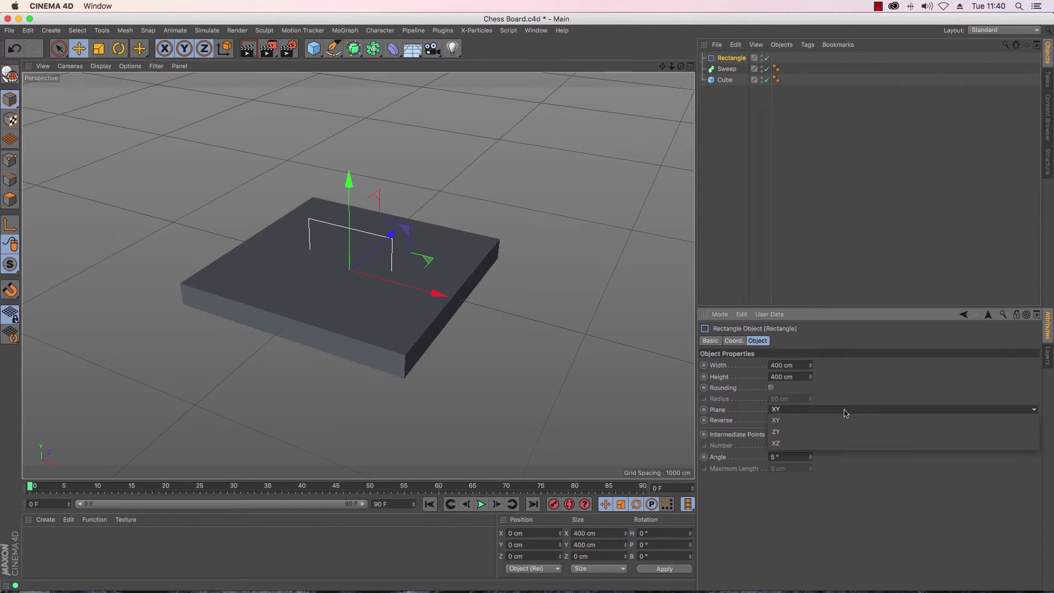
pyautogui.click(845, 411)
pyautogui.click(843, 443)
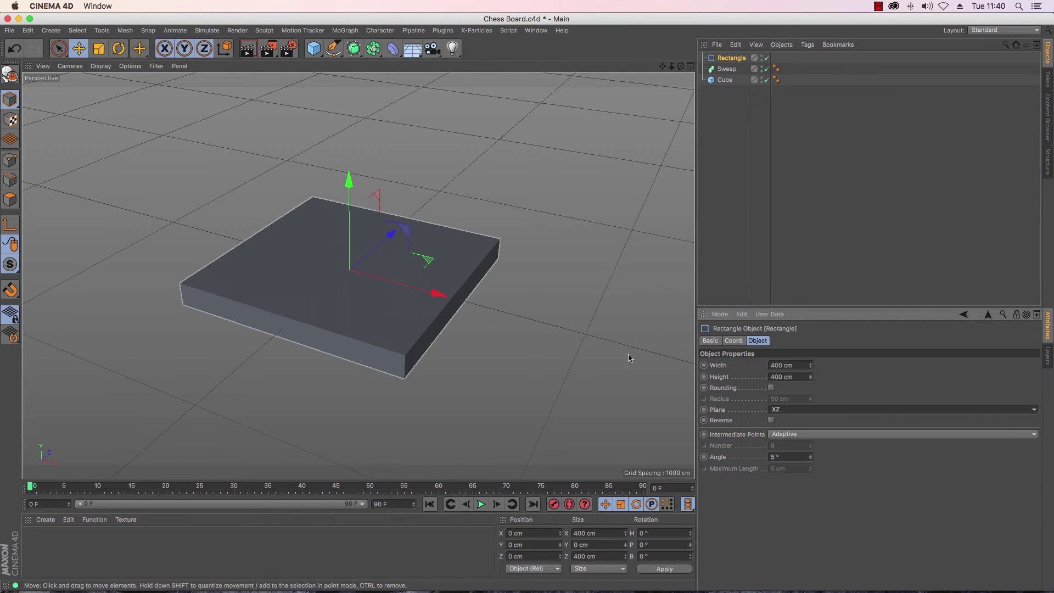
pyautogui.doubleClick(800, 365)
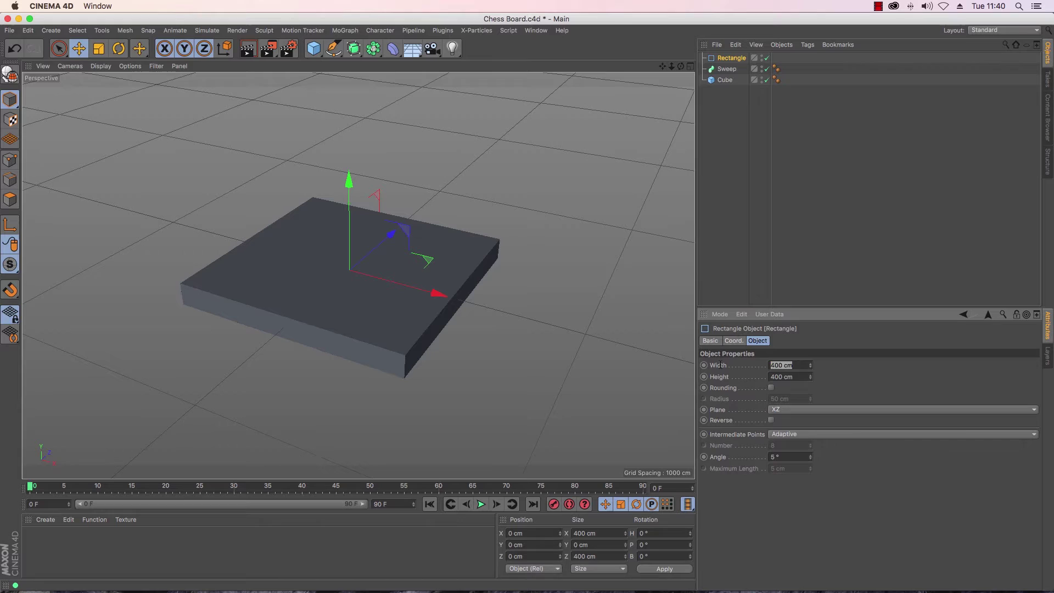
pyautogui.write('1000')
pyautogui.press('Tab')
pyautogui.write('1000')
pyautogui.press('Return')
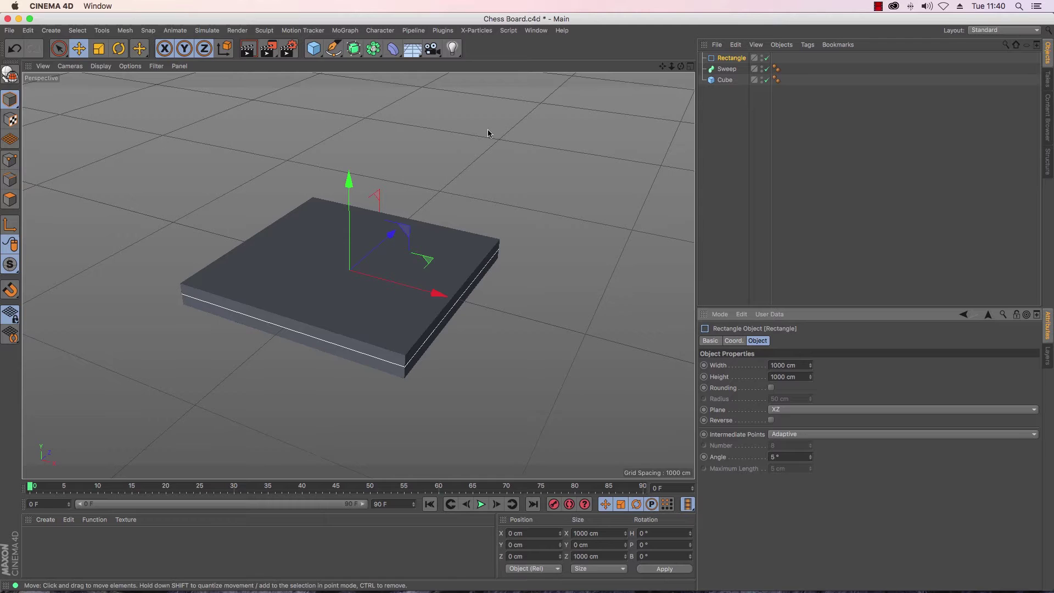
# Activate the Pen tool and zoom the Right (F3) view in on the slab's edge
pyautogui.click(335, 50)
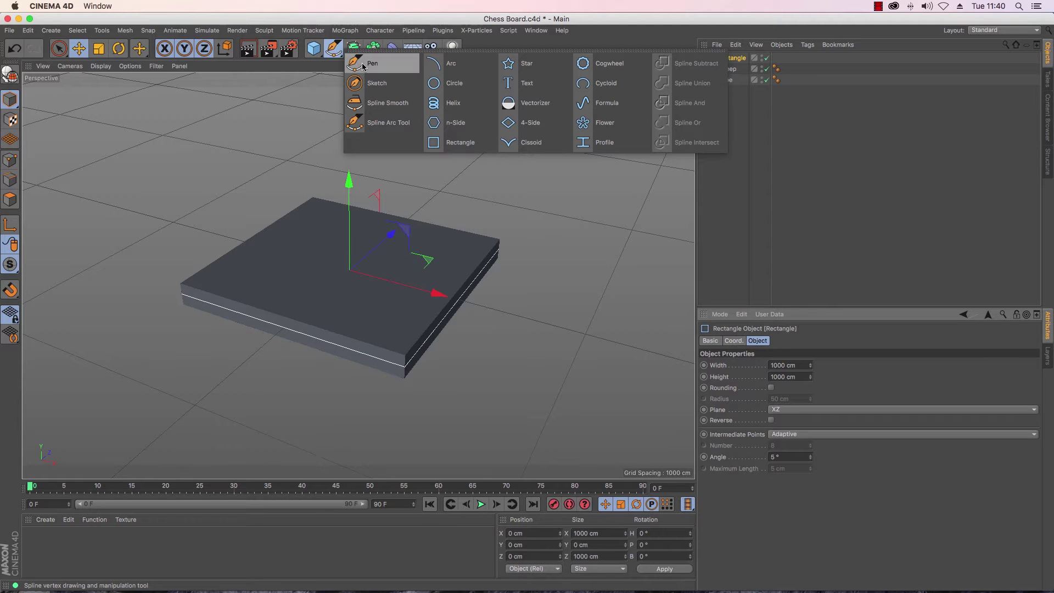
pyautogui.click(356, 62)
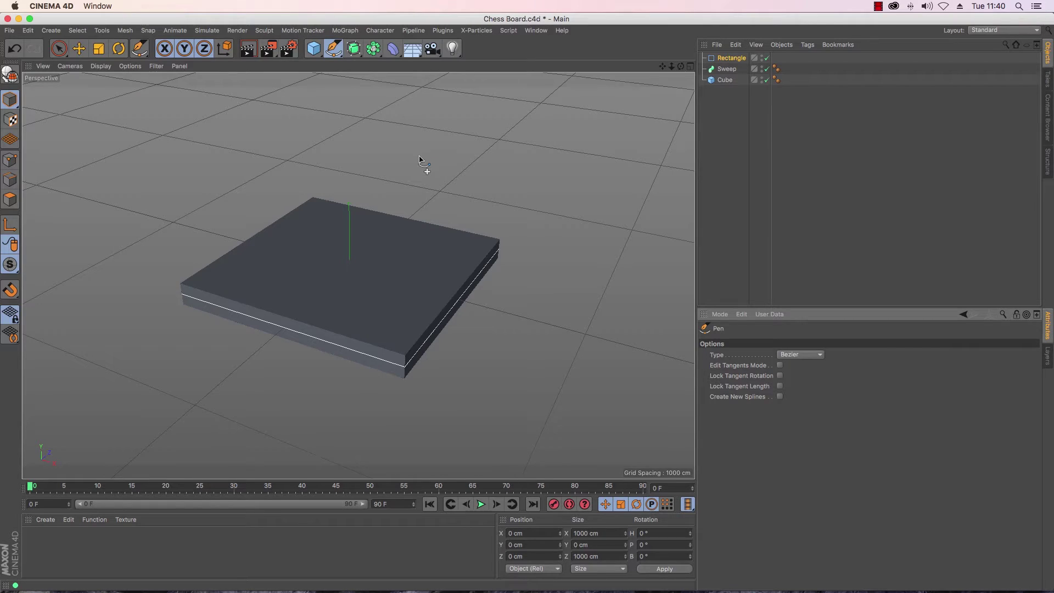
pyautogui.press('F3')
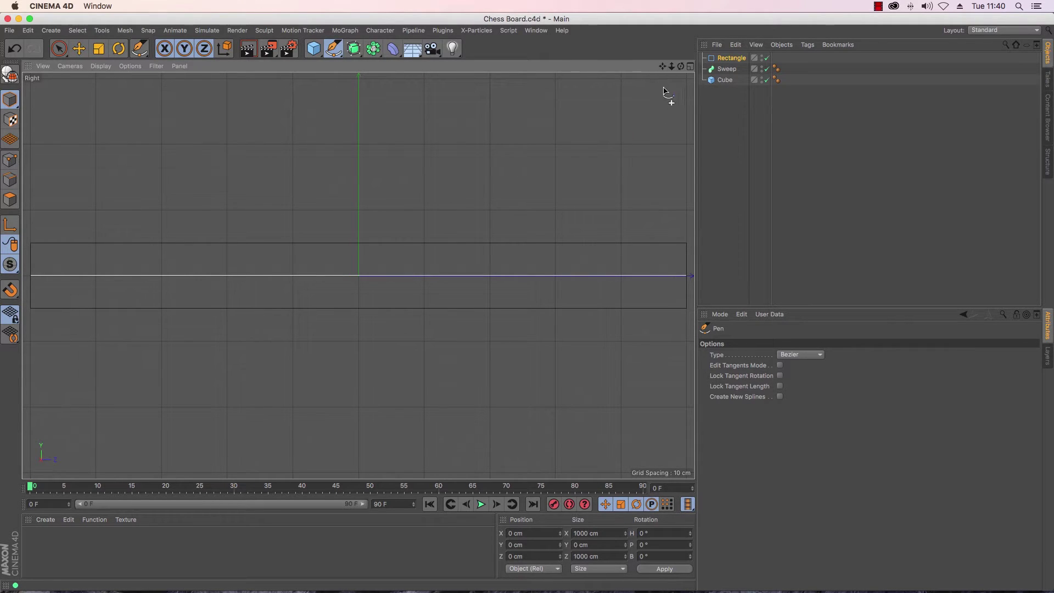
pyautogui.moveTo(663, 66); pyautogui.dragTo(399, 278)
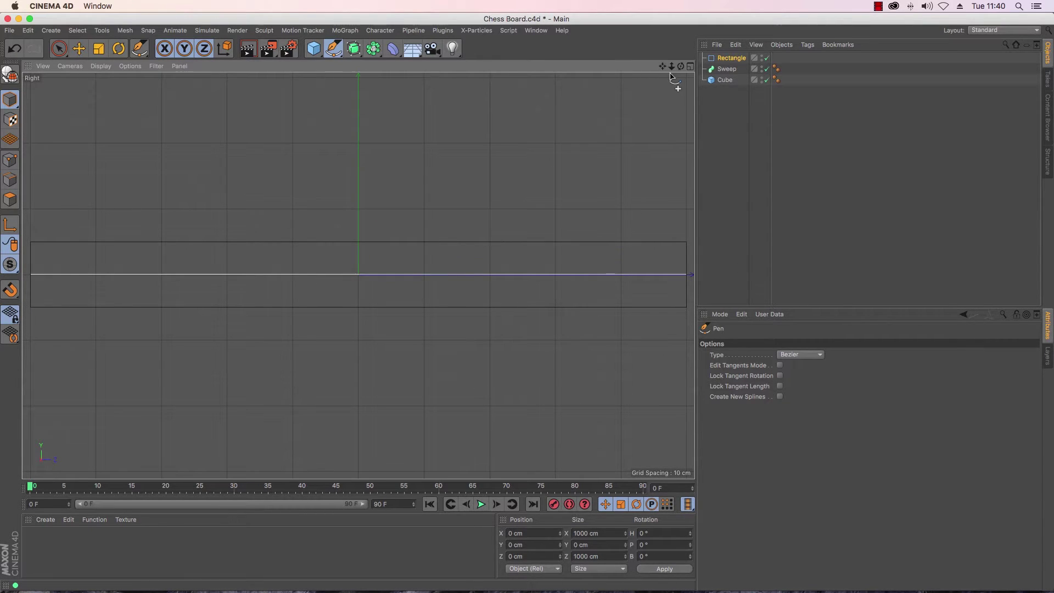
pyautogui.moveTo(671, 66); pyautogui.dragTo(357, 278)
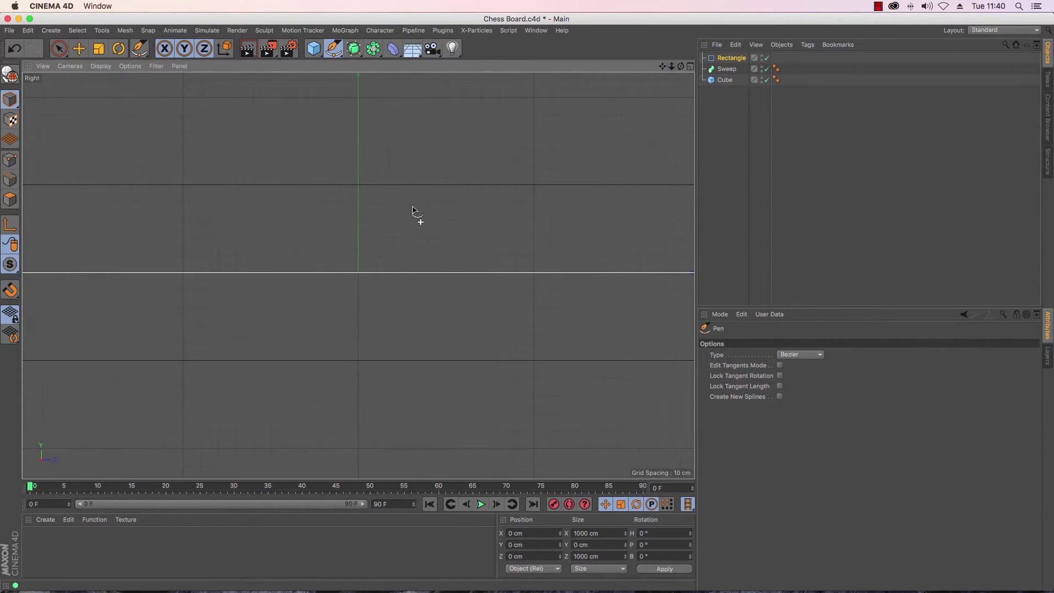
# Draw the profile's vertical inner edge, sloped top, curved first step and two ledges
pyautogui.click(358, 365)
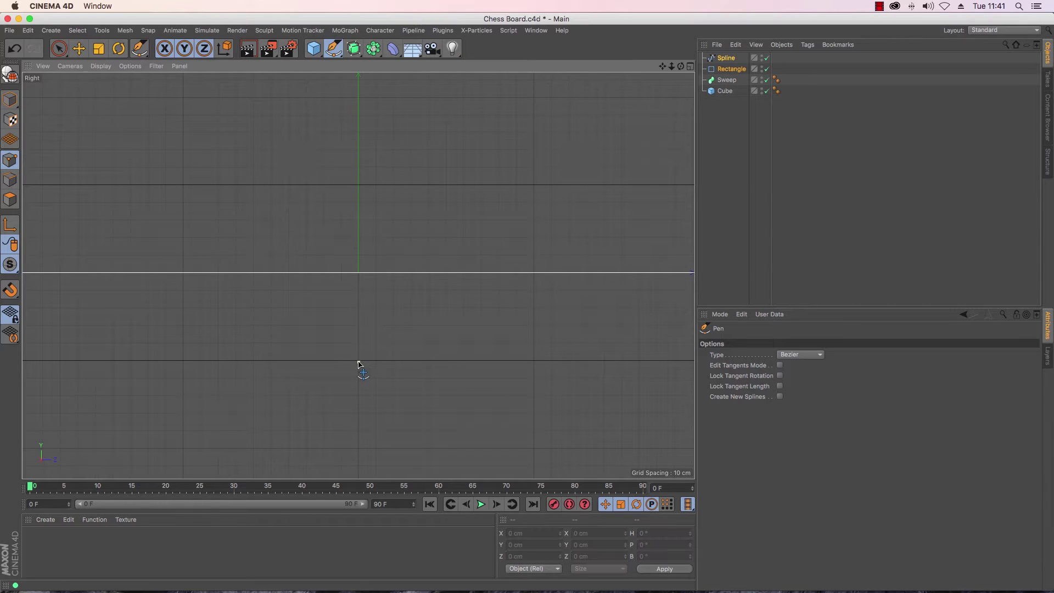
pyautogui.click(358, 186)
pyautogui.click(445, 210)
pyautogui.moveTo(447, 231); pyautogui.dragTo(453, 236)
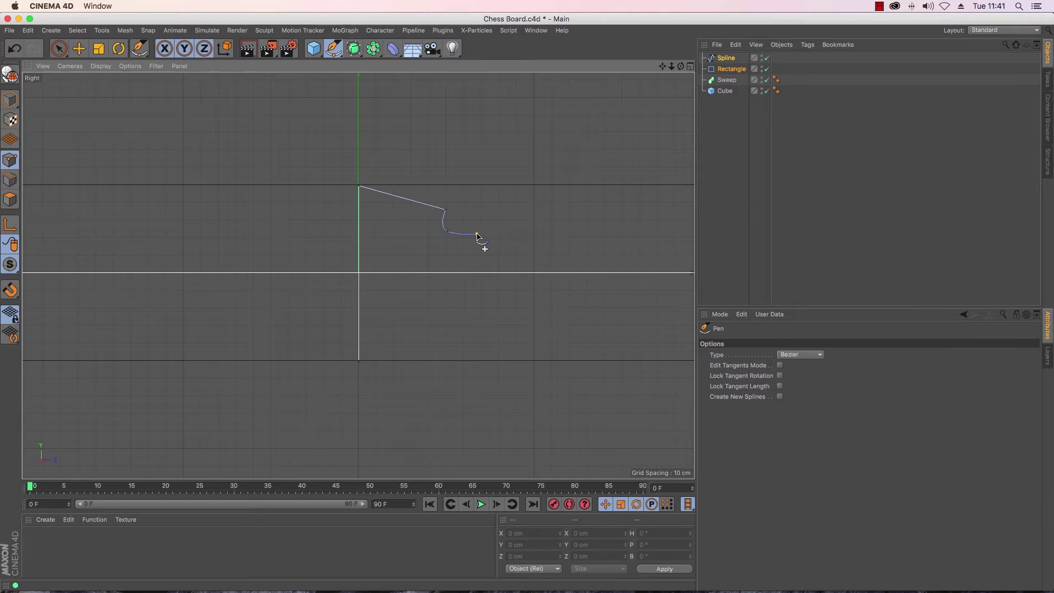
pyautogui.click(476, 235)
pyautogui.click(477, 255)
pyautogui.click(512, 257)
# Add the lower curved step and slanted outer edge, then close the profile at its start point
pyautogui.click(534, 292)
pyautogui.moveTo(535, 291); pyautogui.dragTo(551, 292)
pyautogui.click(554, 309)
pyautogui.click(569, 327)
pyautogui.click(586, 344)
pyautogui.click(587, 360)
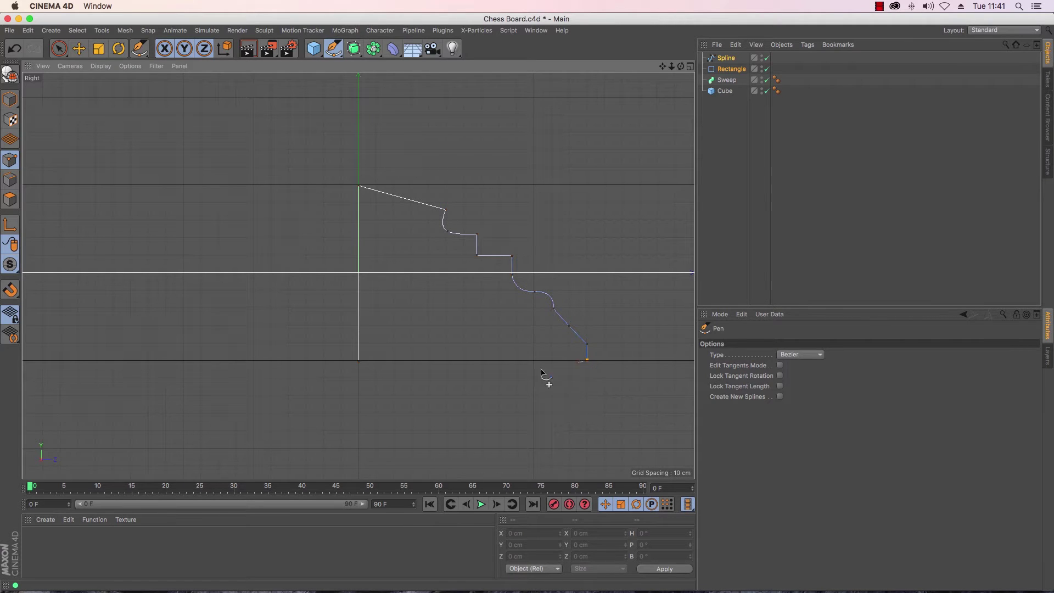
pyautogui.click(359, 363)
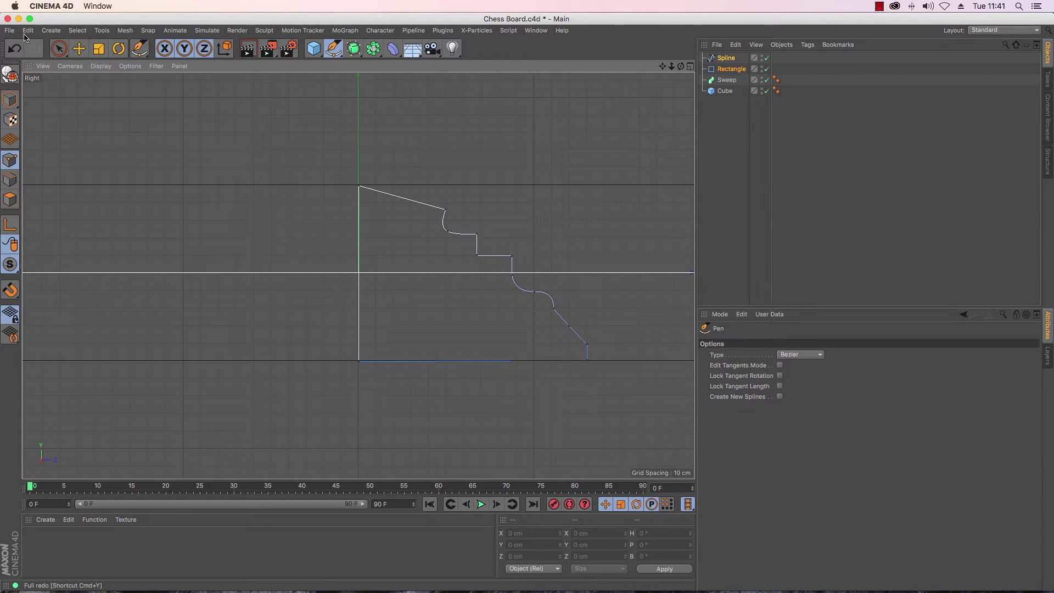
# Show point coordinates in world space and set the profile spline's Y position to -50 cm
pyautogui.click(78, 49)
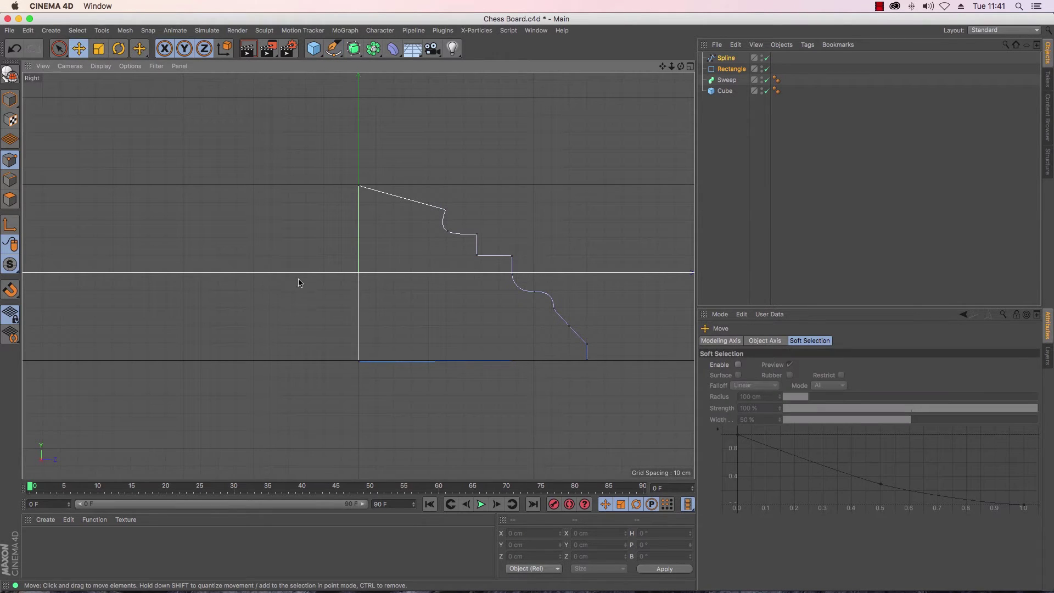
pyautogui.click(358, 362)
pyautogui.click(557, 569)
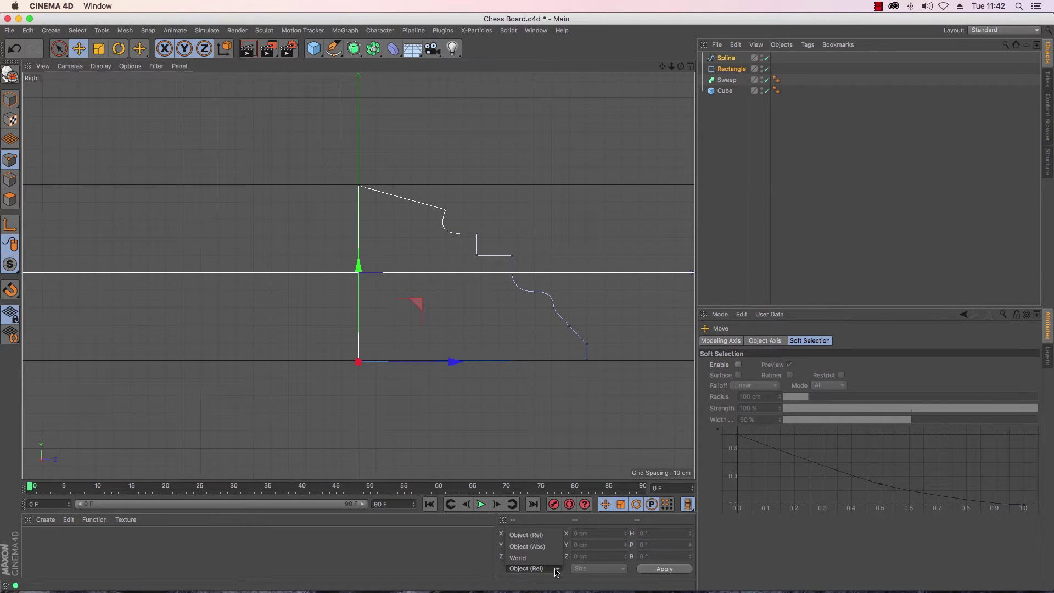
pyautogui.click(552, 557)
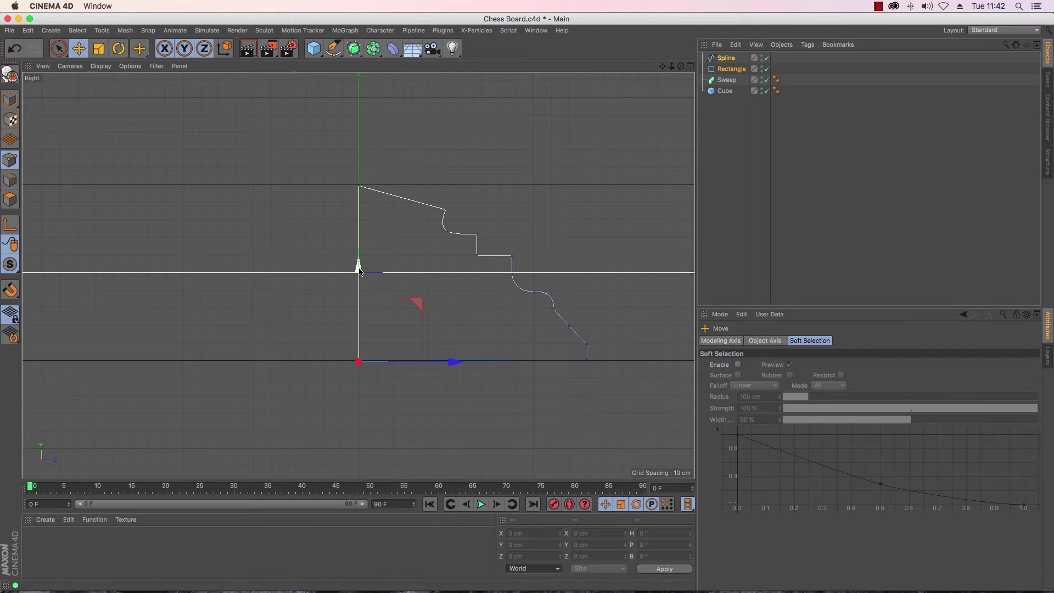
pyautogui.click(728, 58)
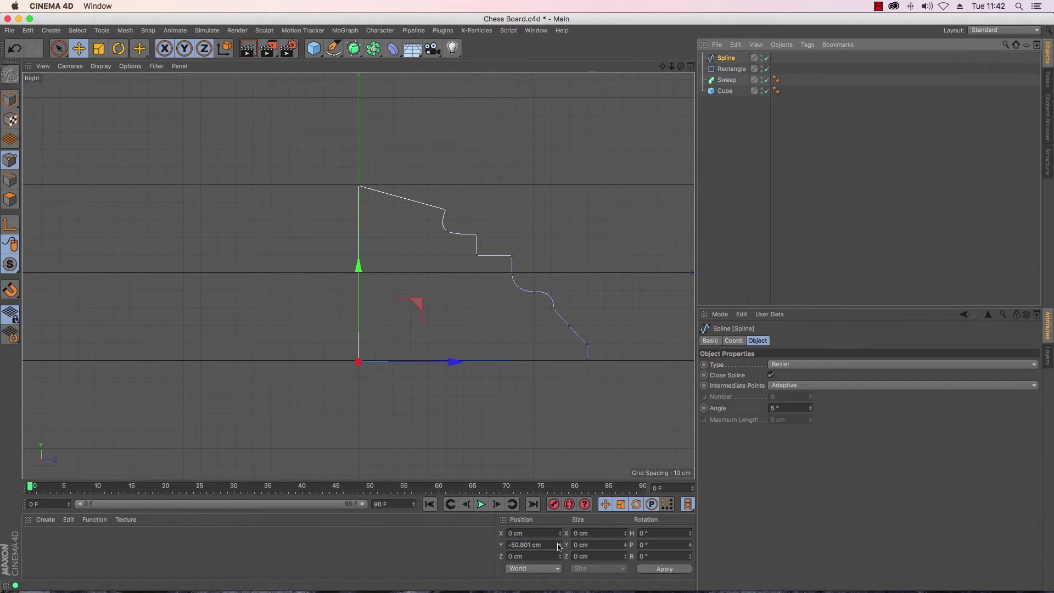
pyautogui.click(529, 545)
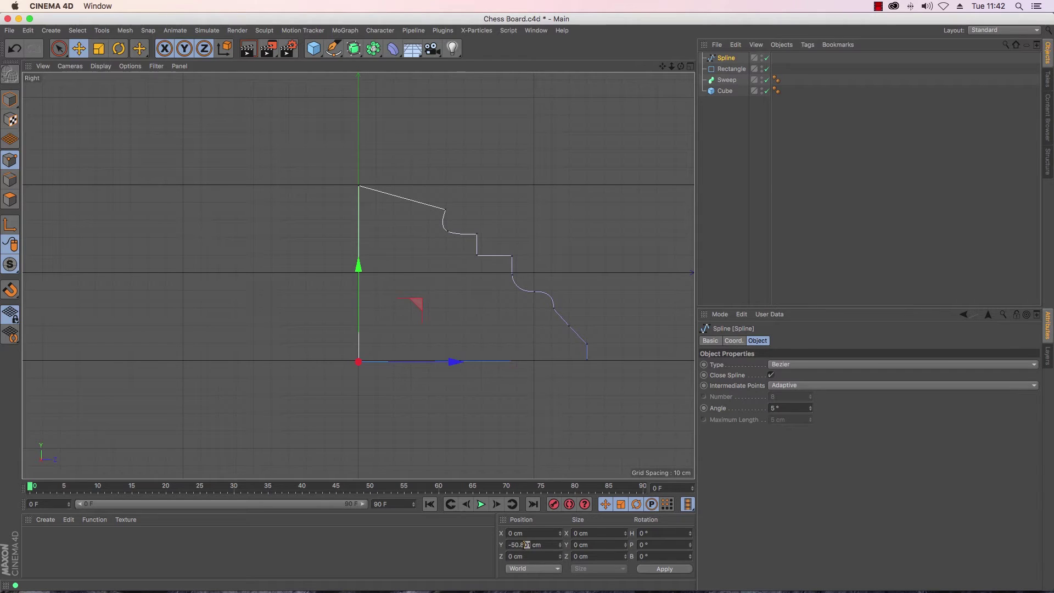
pyautogui.press('BackSpace')
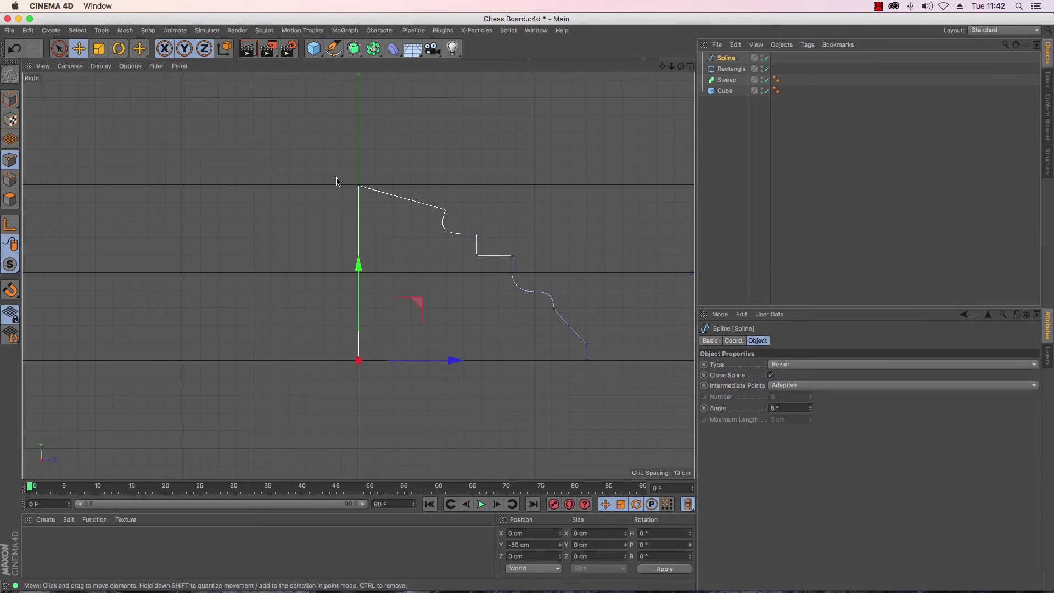
# Move the spline's axis to its top point at Y 50 cm
pyautogui.moveTo(360, 189); pyautogui.dragTo(358, 187)
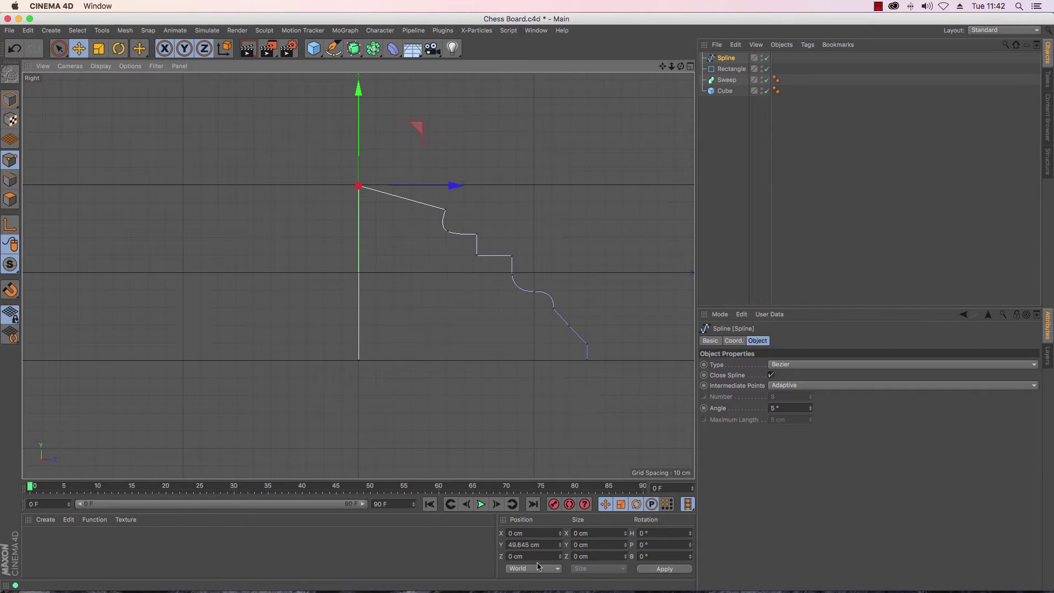
pyautogui.moveTo(531, 545); pyautogui.dragTo(486, 544)
pyautogui.write('50')
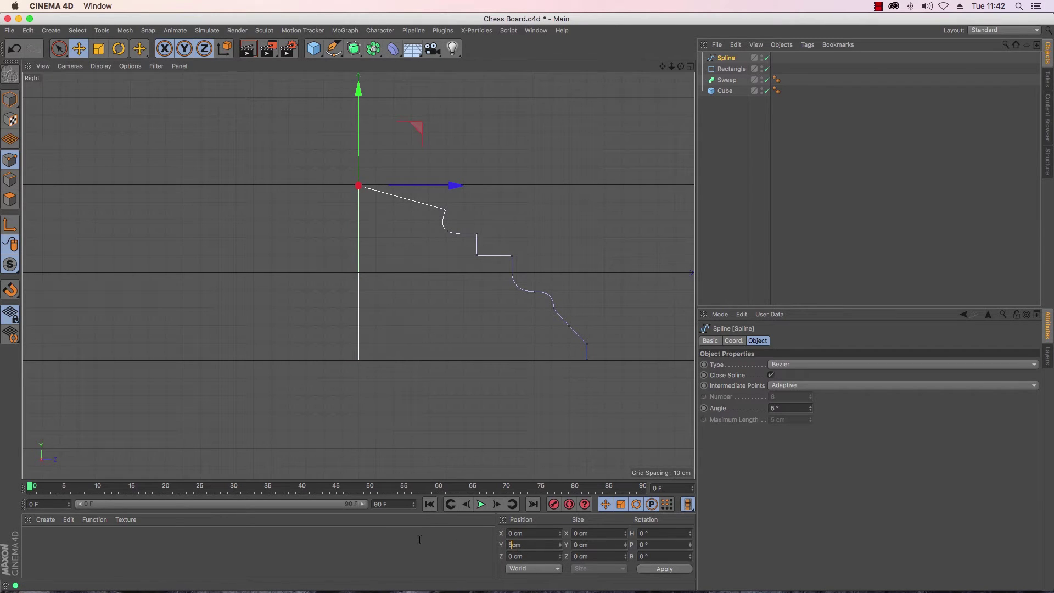
pyautogui.press('Return')
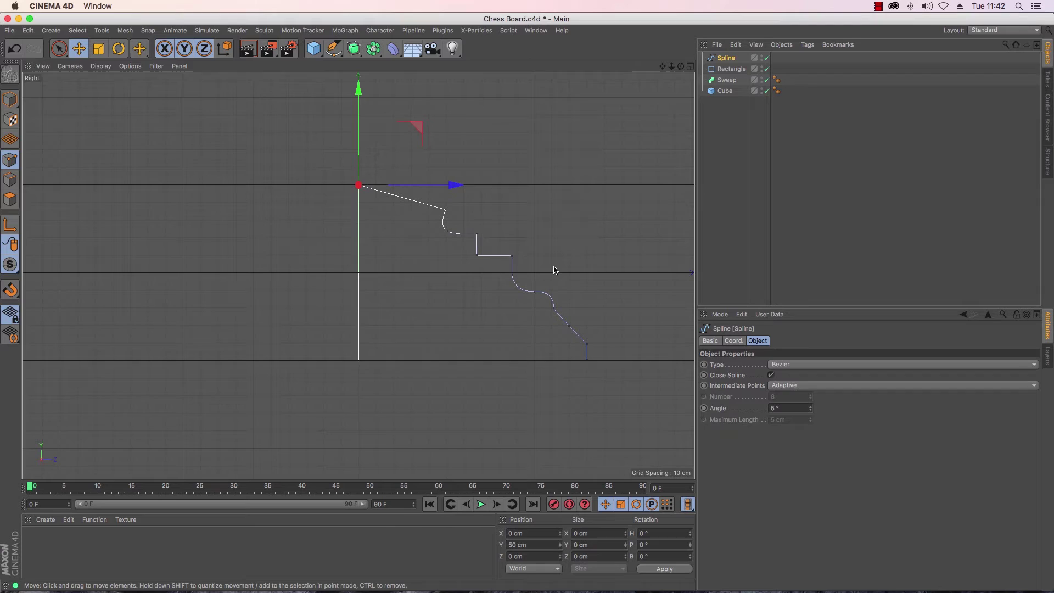
pyautogui.click(568, 243)
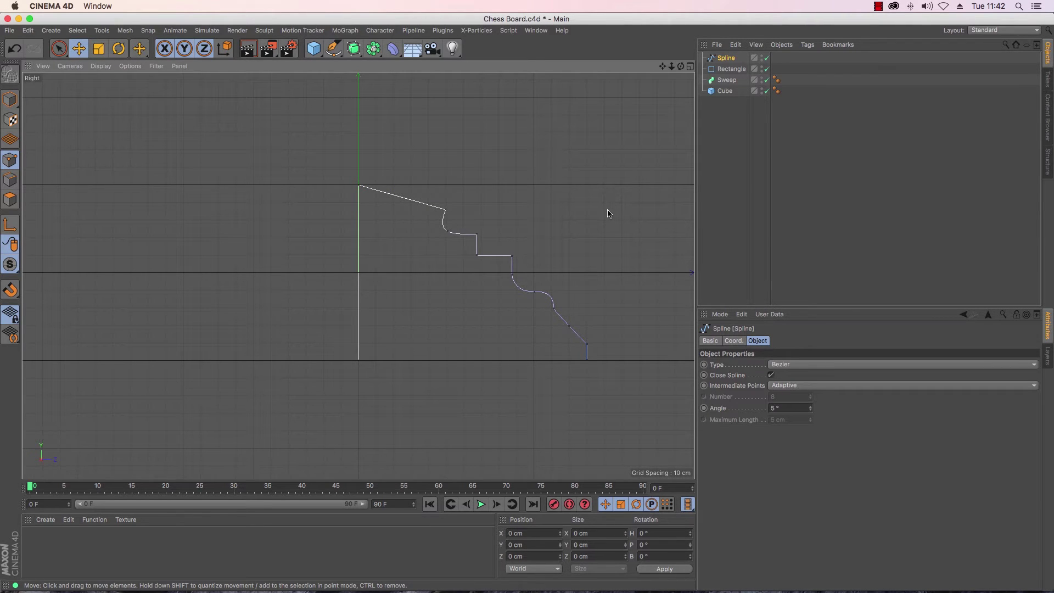
# In Perspective view, make Spline and Rectangle children of Sweep
pyautogui.press('F1')
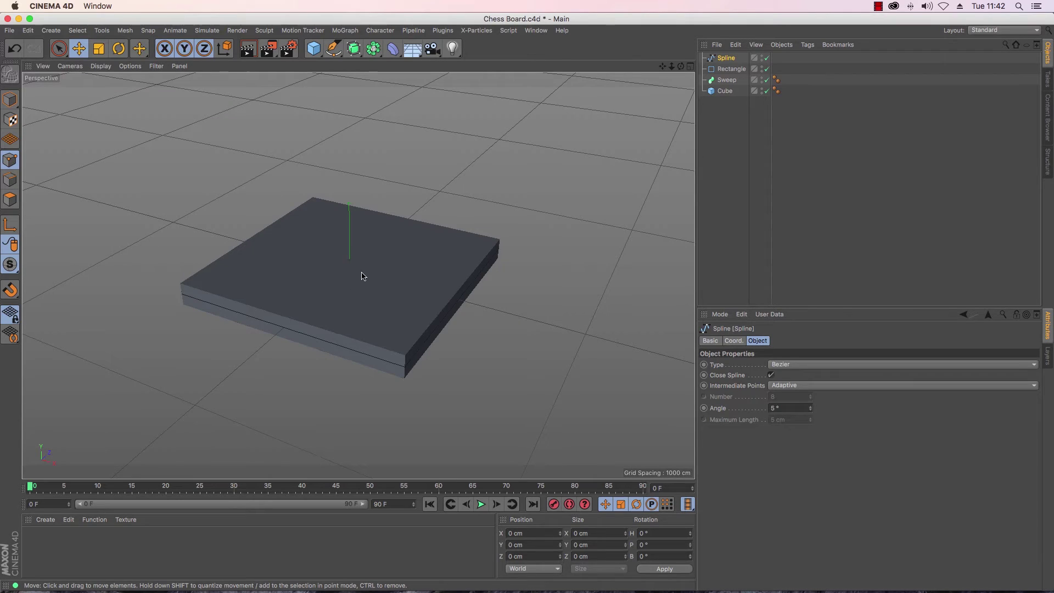
pyautogui.keyDown('shift'); pyautogui.click(728, 69); pyautogui.keyUp('shift')
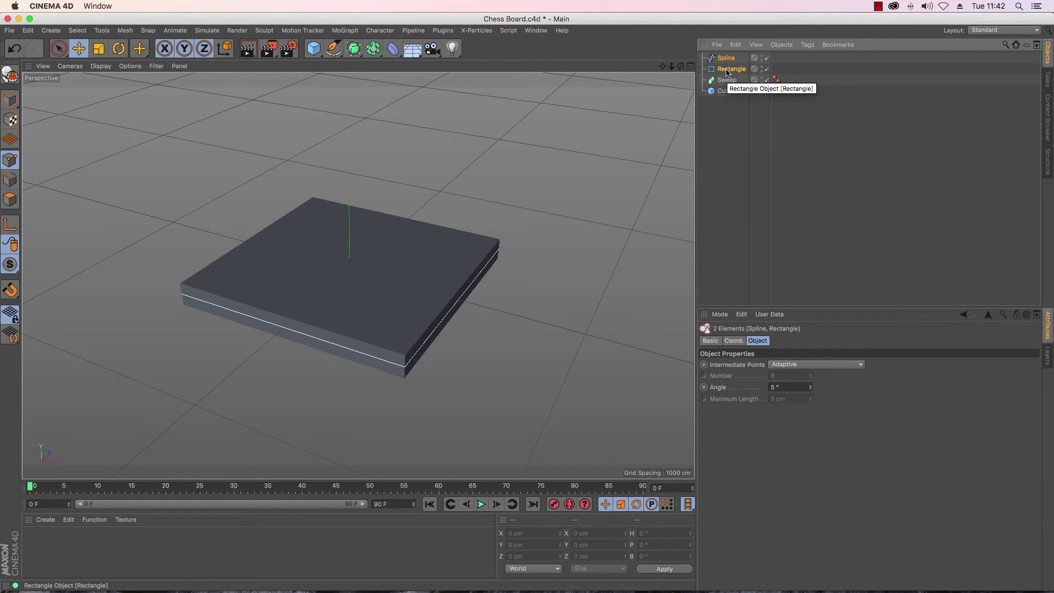
pyautogui.moveTo(727, 72); pyautogui.dragTo(729, 81)
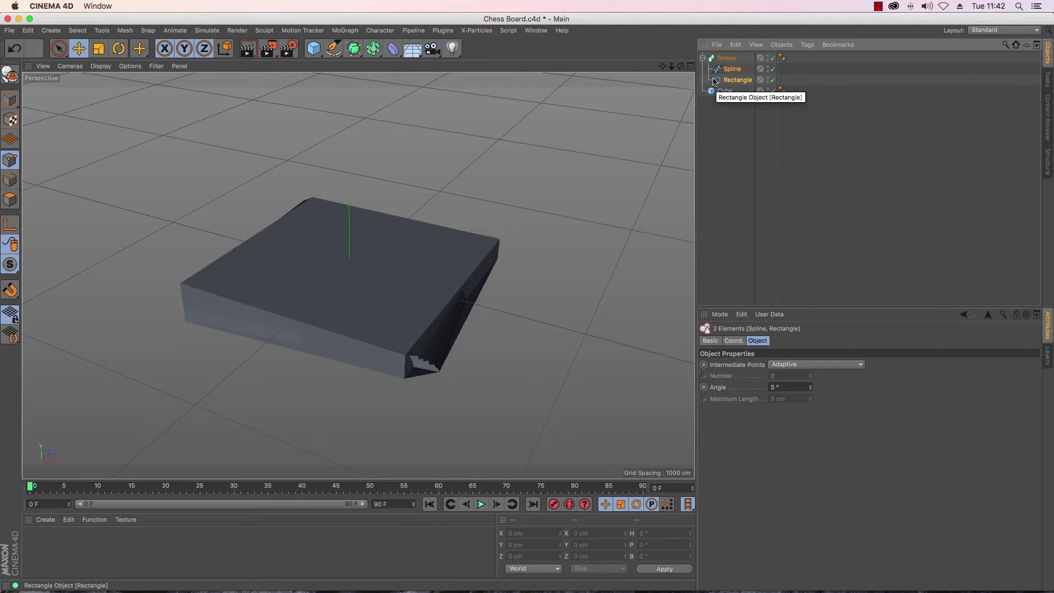
# Hide the Cube to see the swept frame alone and select the profile spline
pyautogui.keyDown('alt'); pyautogui.moveTo(329, 307); pyautogui.dragTo(357, 275); pyautogui.keyUp('alt')
pyautogui.click(770, 90)
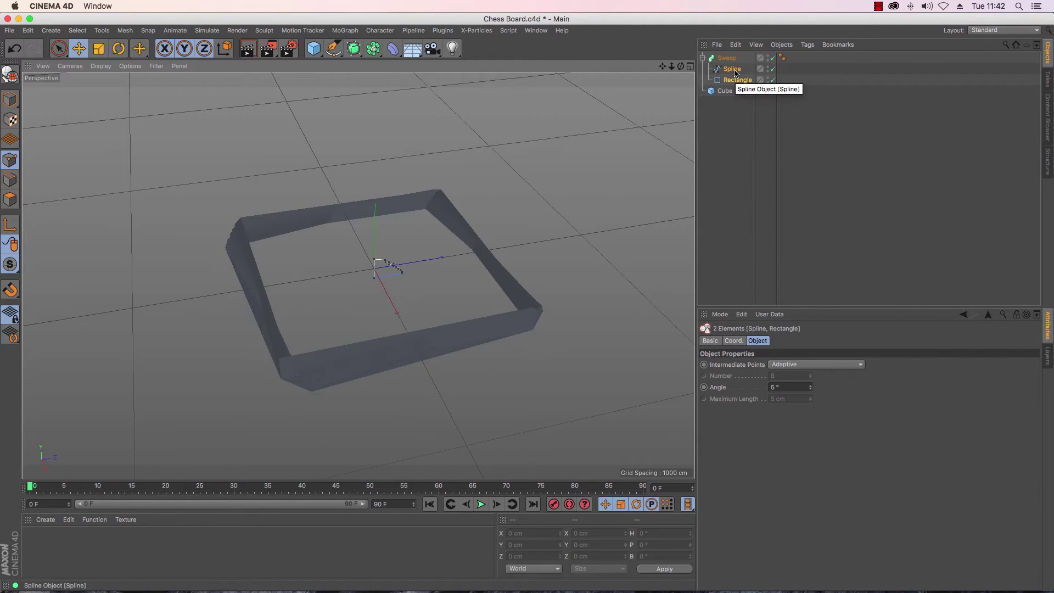
pyautogui.click(734, 70)
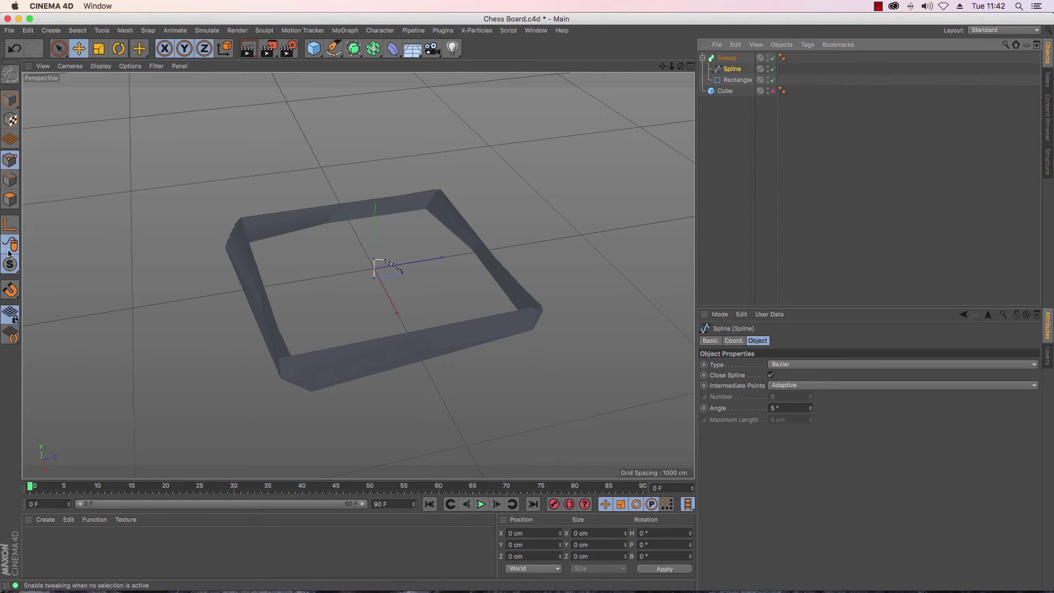
# Leave axis mode and rotate the profile spline to heading 90° in Model mode
pyautogui.click(9, 227)
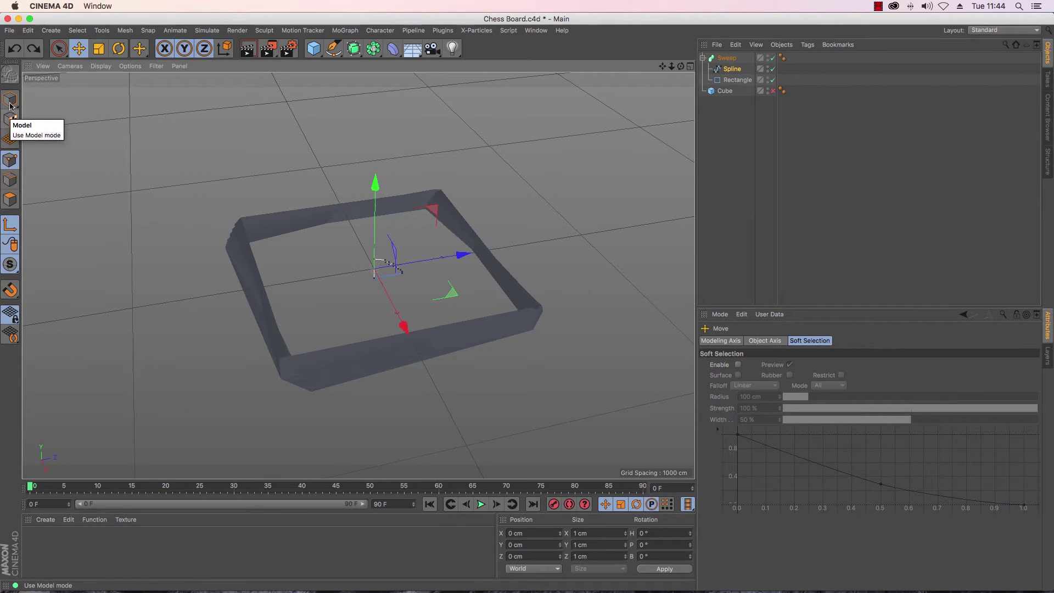
pyautogui.click(11, 102)
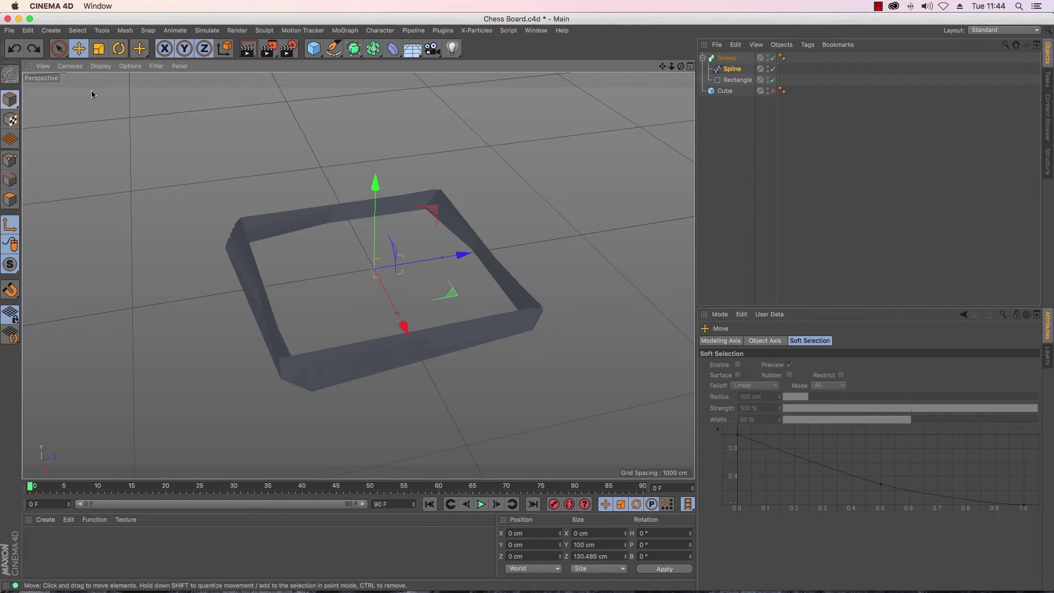
pyautogui.click(118, 49)
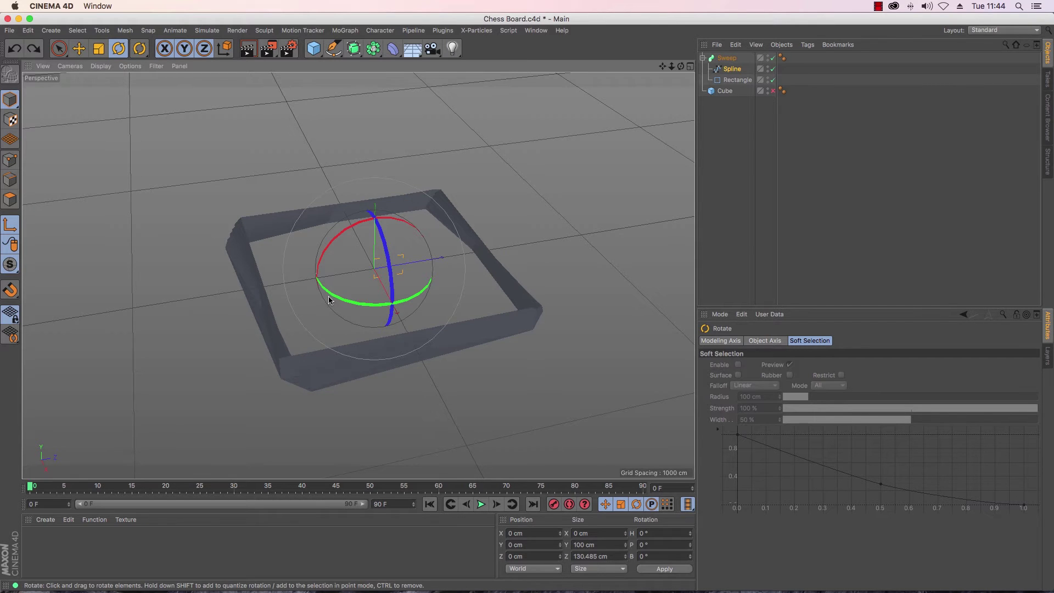
pyautogui.moveTo(330, 300); pyautogui.dragTo(438, 317)
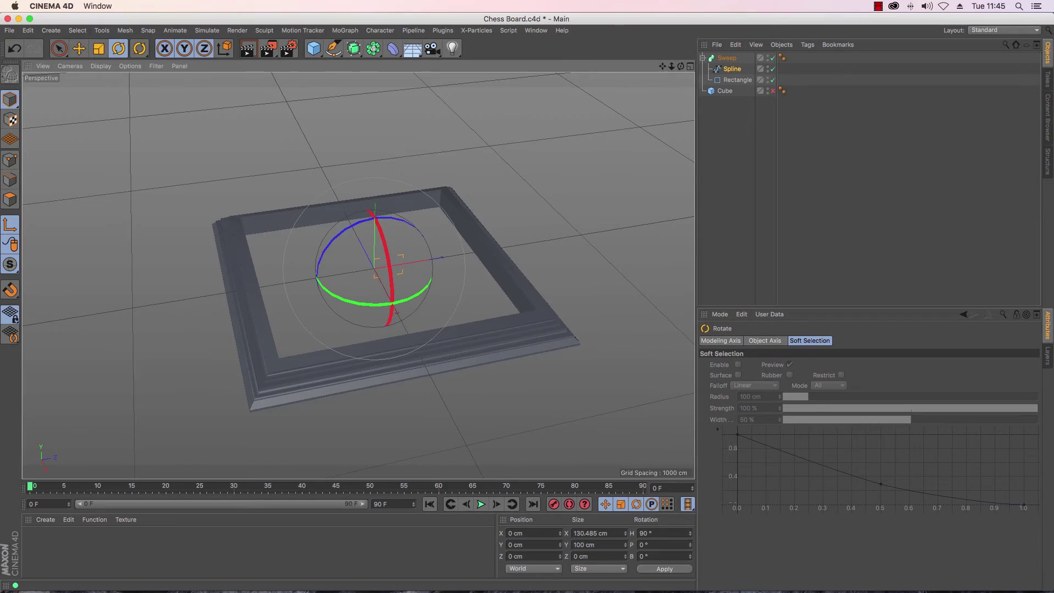
# Unhide the Cube inside the frame and clear the selection
pyautogui.moveTo(681, 66); pyautogui.dragTo(640, 126)
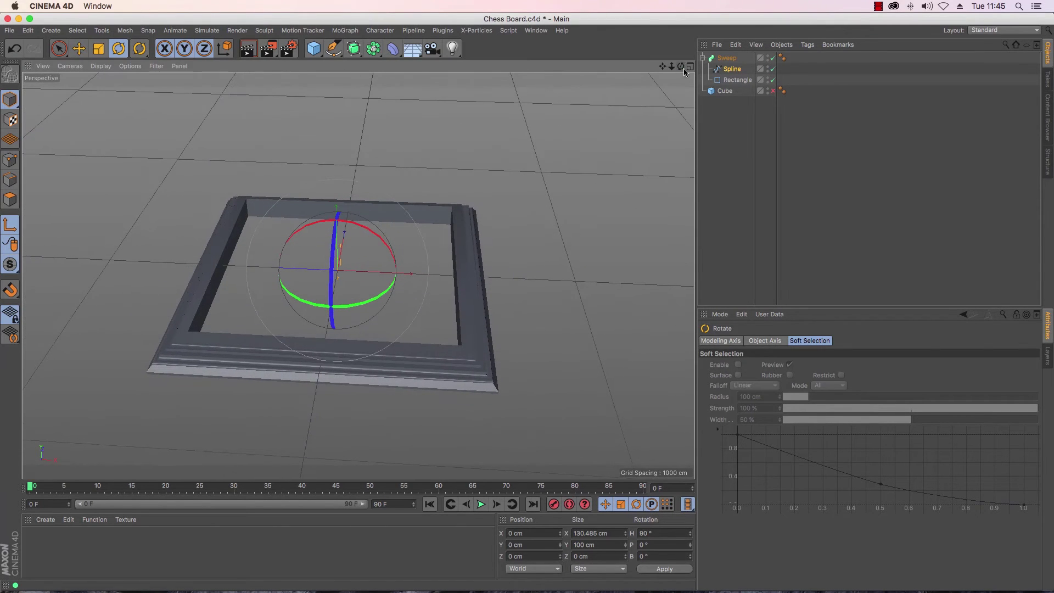
pyautogui.click(773, 91)
pyautogui.click(742, 127)
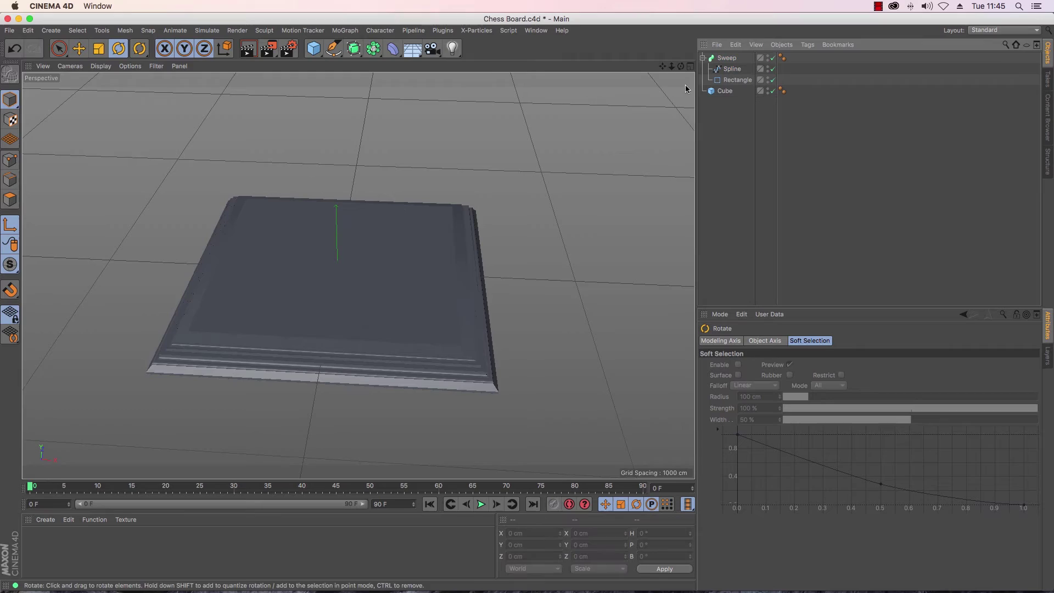
pyautogui.keyDown('alt'); pyautogui.moveTo(355, 273); pyautogui.dragTo(358, 275); pyautogui.keyUp('alt')
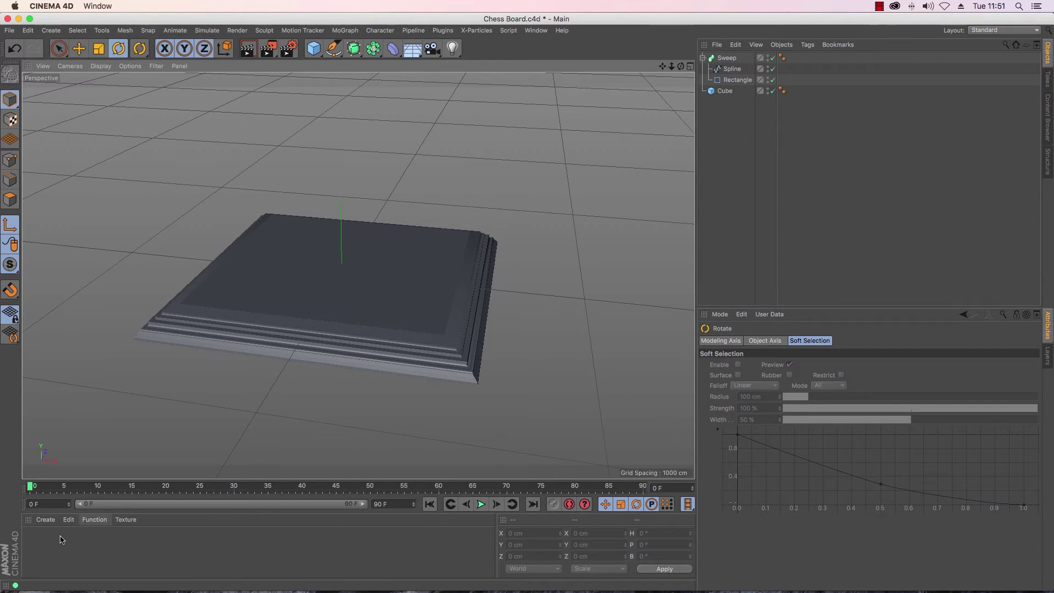
# Create a new material Mat and open it in the Material Editor
pyautogui.doubleClick(44, 544)
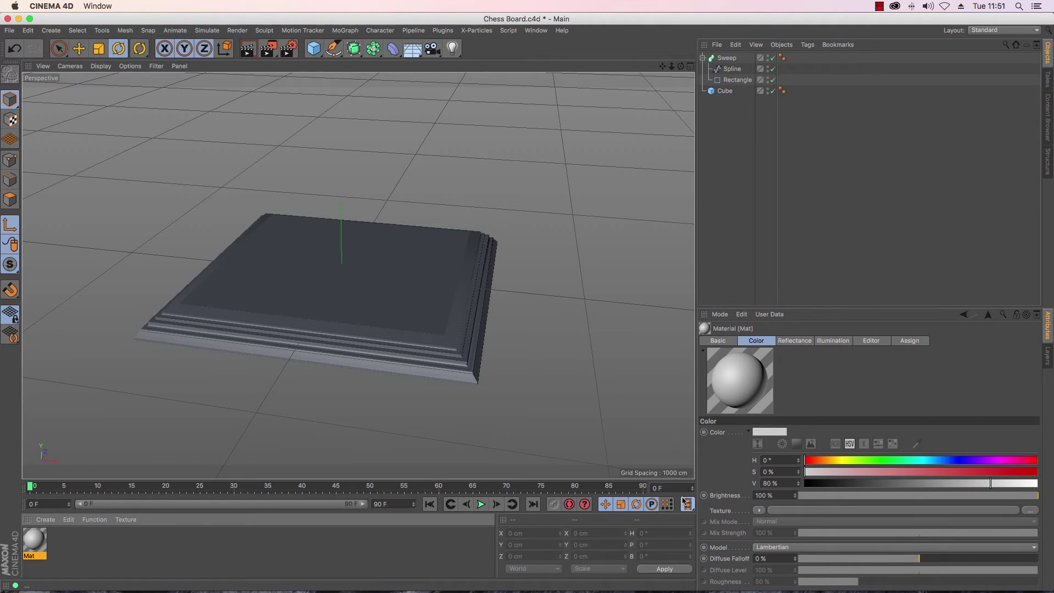
pyautogui.doubleClick(34, 540)
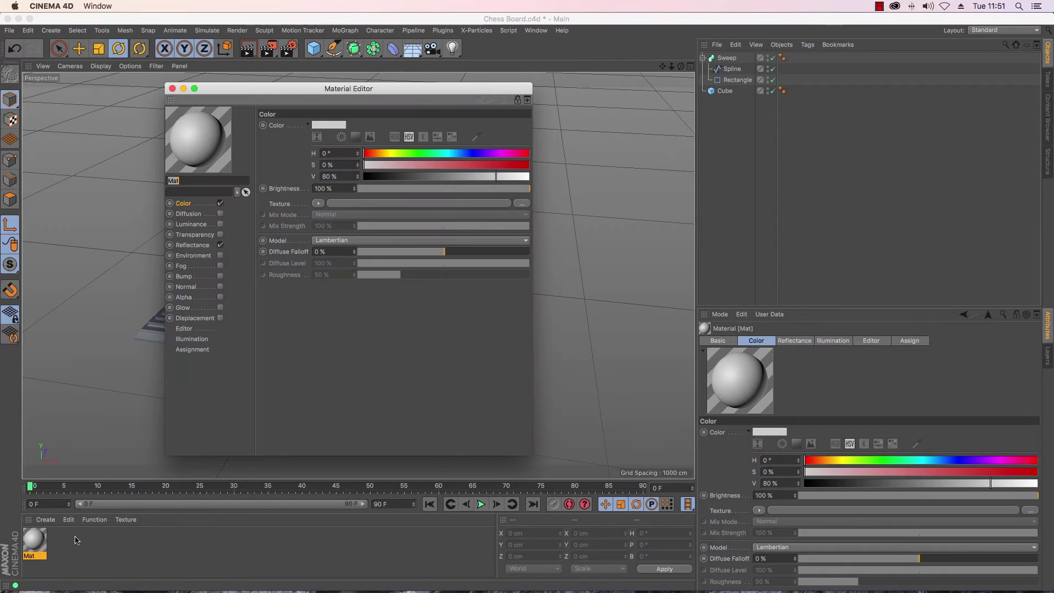
pyautogui.moveTo(374, 90); pyautogui.dragTo(527, 89)
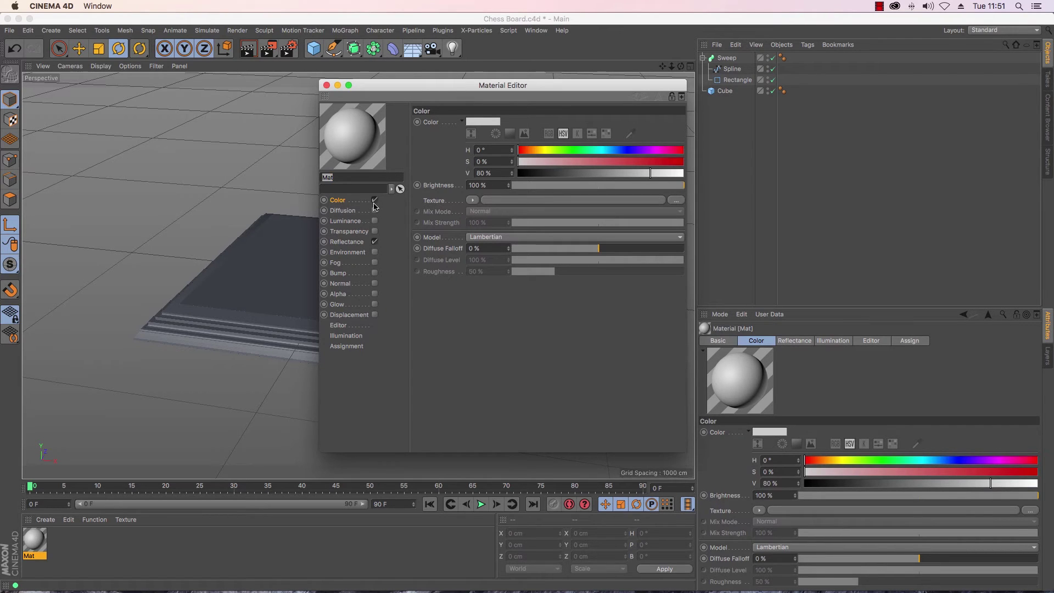
# Load a Checkerboard texture from Surfaces into Mat's Color channel
pyautogui.click(472, 200)
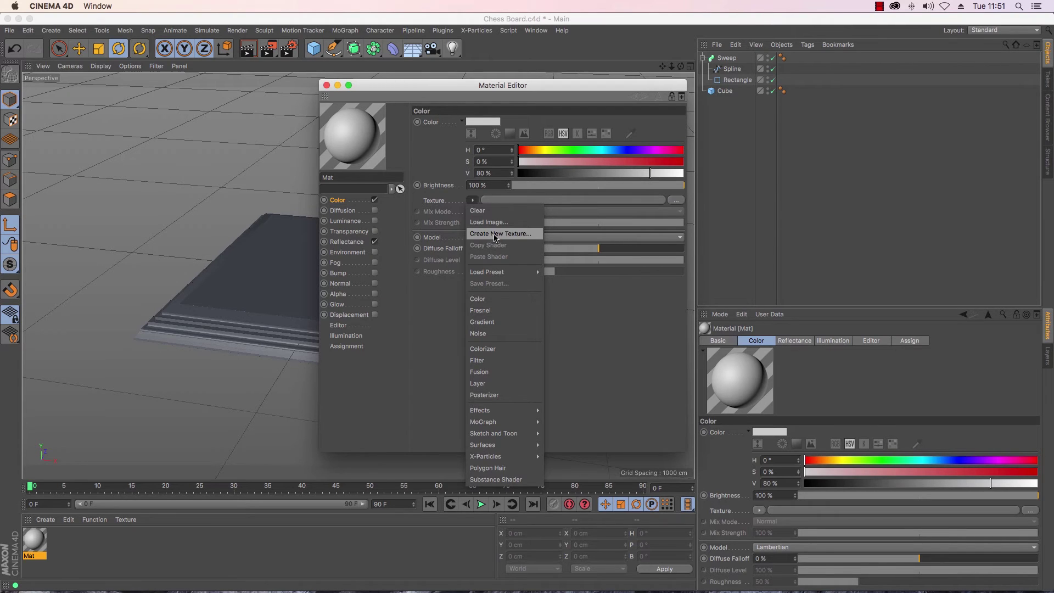
pyautogui.moveTo(509, 277)
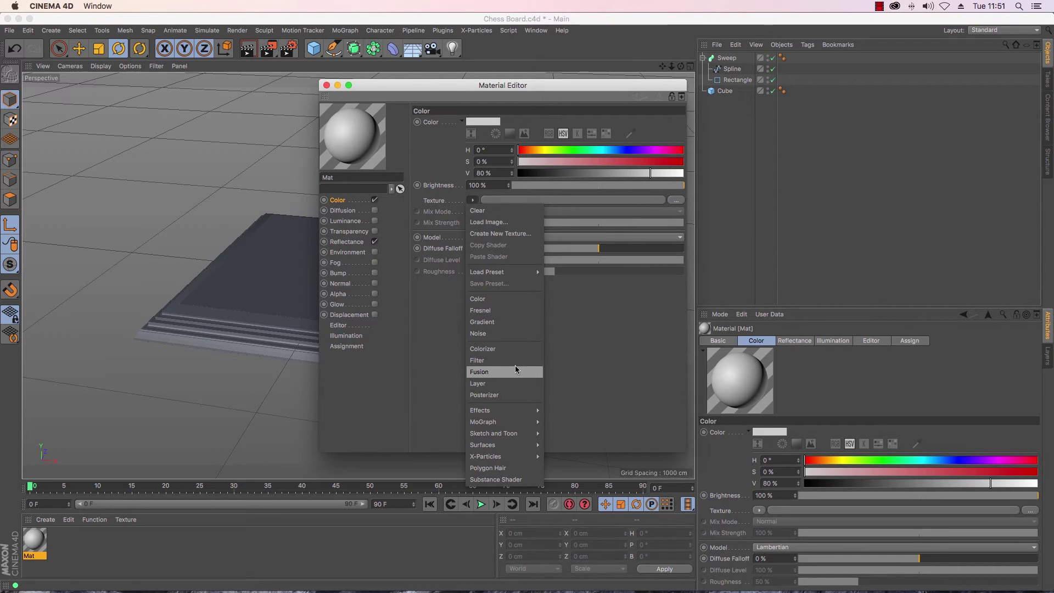
pyautogui.moveTo(521, 409)
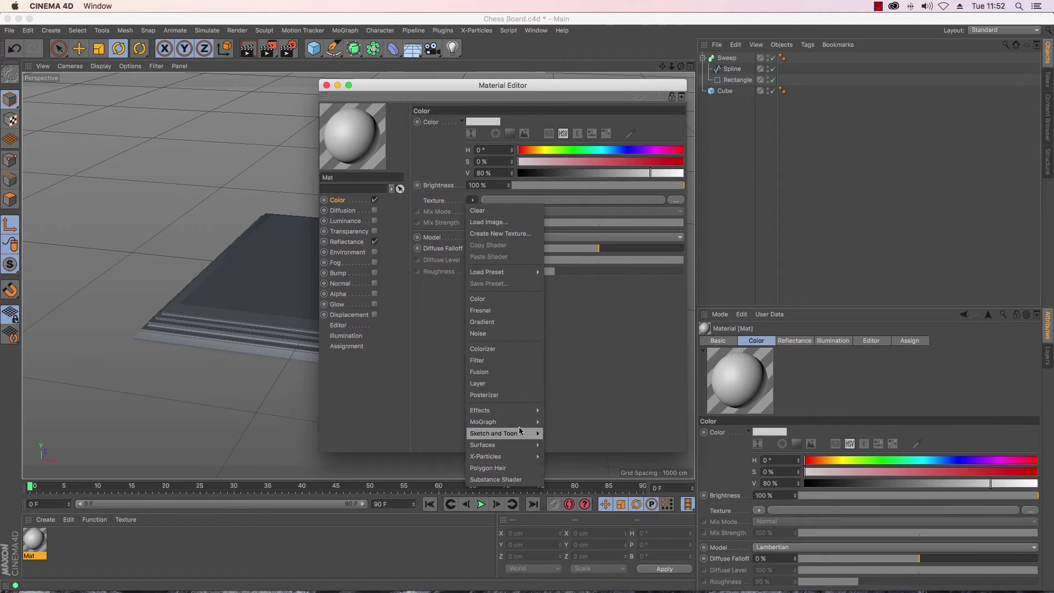
pyautogui.moveTo(516, 445)
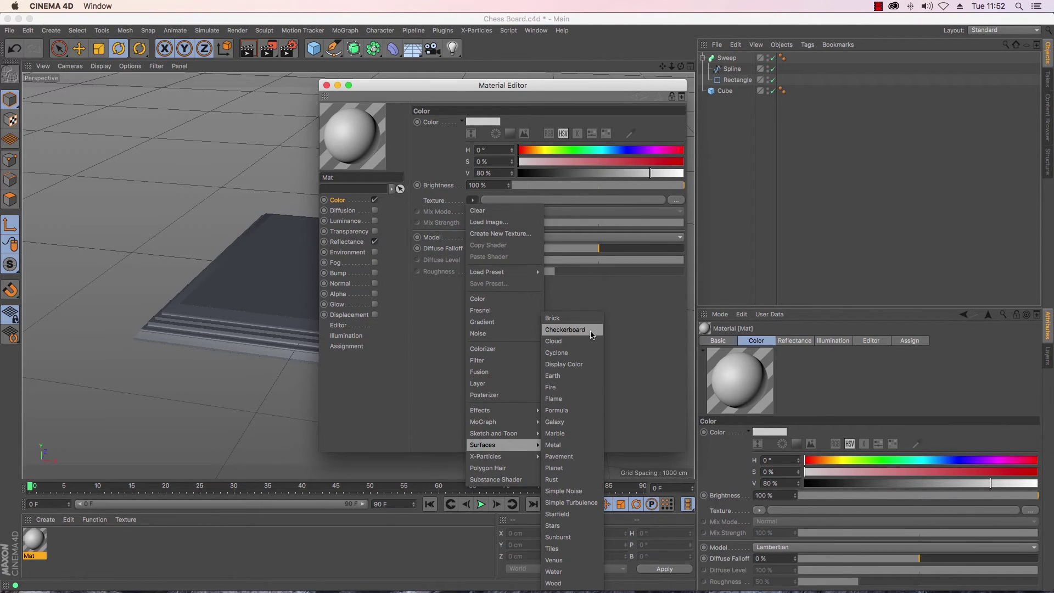
pyautogui.click(565, 330)
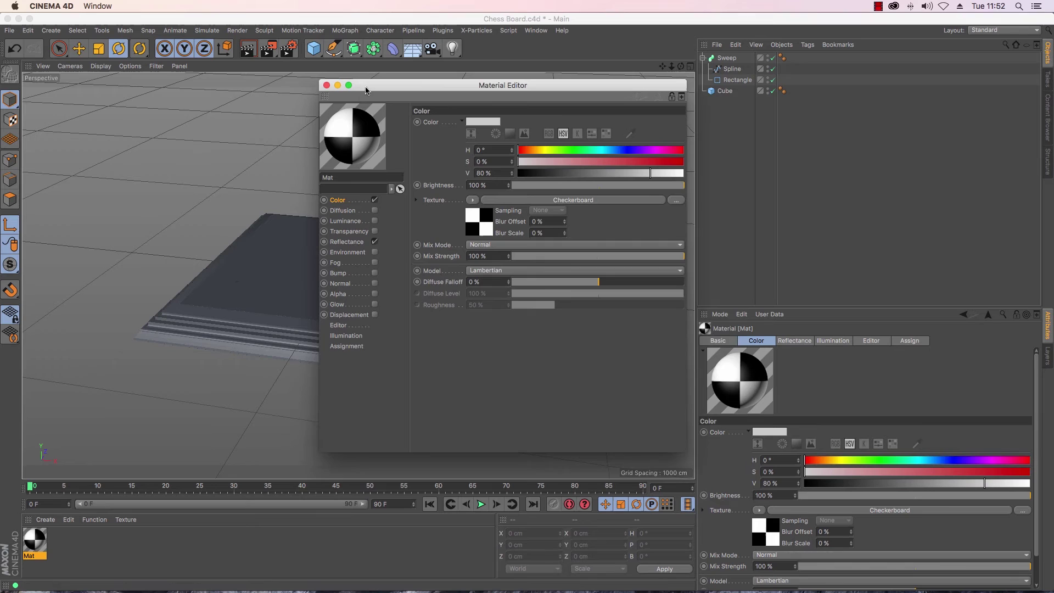
# Drop the Checkerboard-textured Mat material onto the board-top Cube, giving four large checker squares
pyautogui.moveTo(366, 91)
pyautogui.mouseDown()
pyautogui.moveTo(421, 101)
pyautogui.moveTo(367, 92)
pyautogui.mouseUp()
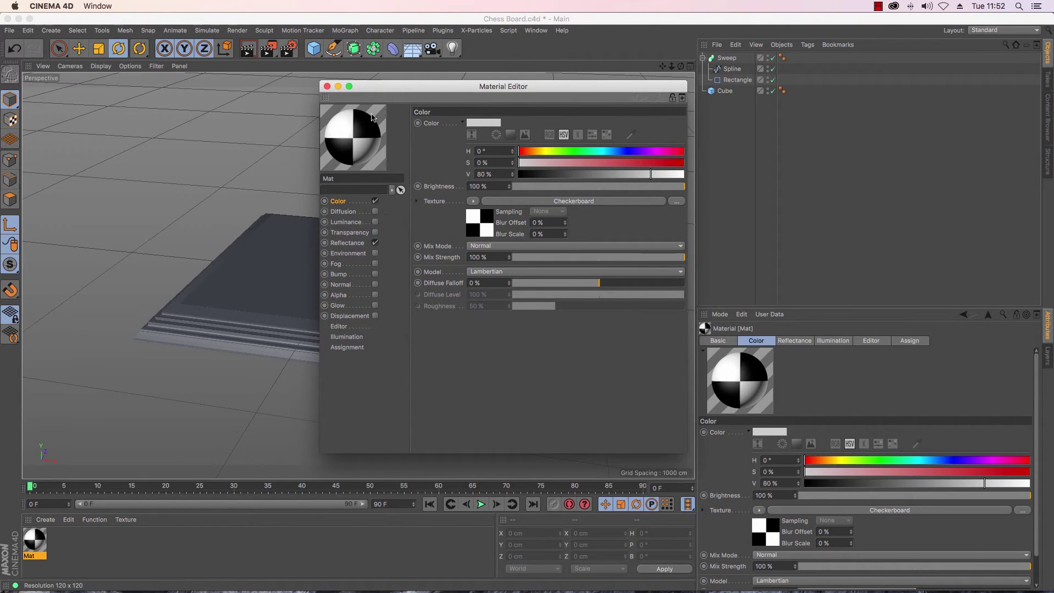
pyautogui.moveTo(374, 88); pyautogui.dragTo(603, 151)
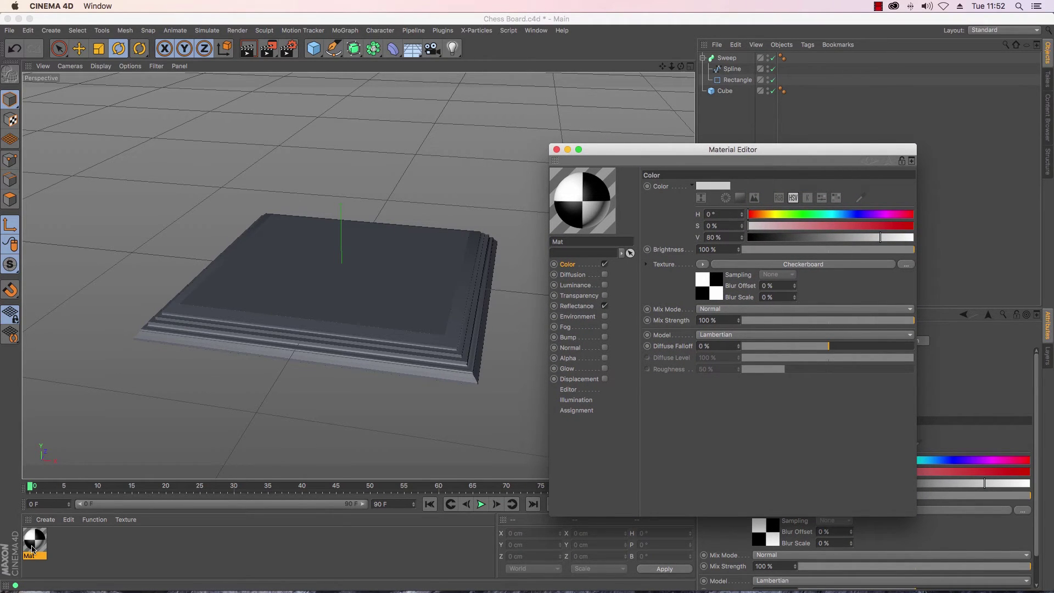
pyautogui.moveTo(33, 549); pyautogui.dragTo(259, 271)
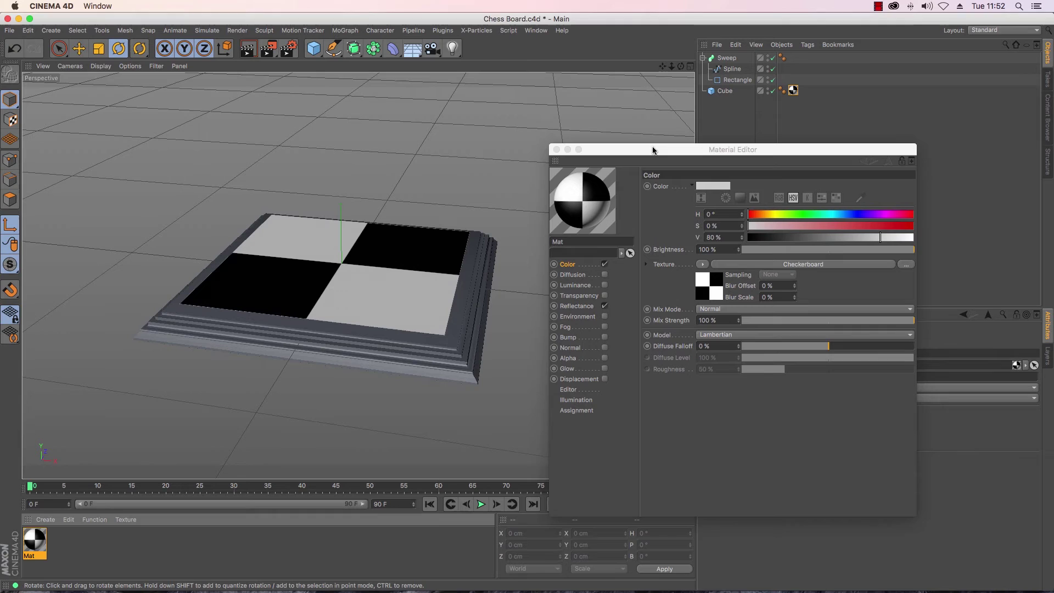
pyautogui.moveTo(651, 152); pyautogui.dragTo(417, 90)
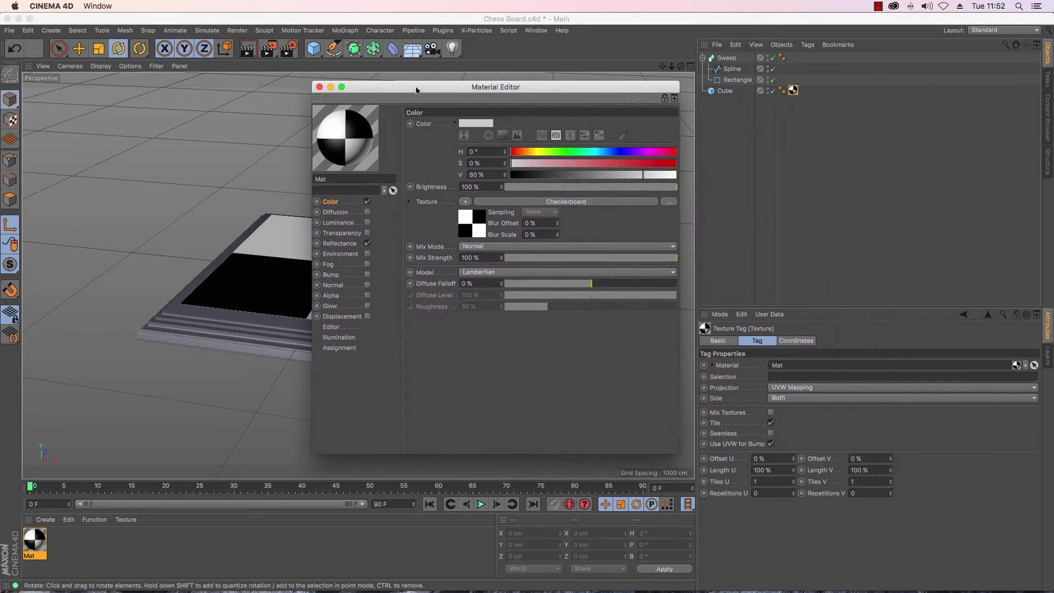
# Close the Material Editor and set the Mat texture tag's Tiles U and V to 4
pyautogui.click(319, 87)
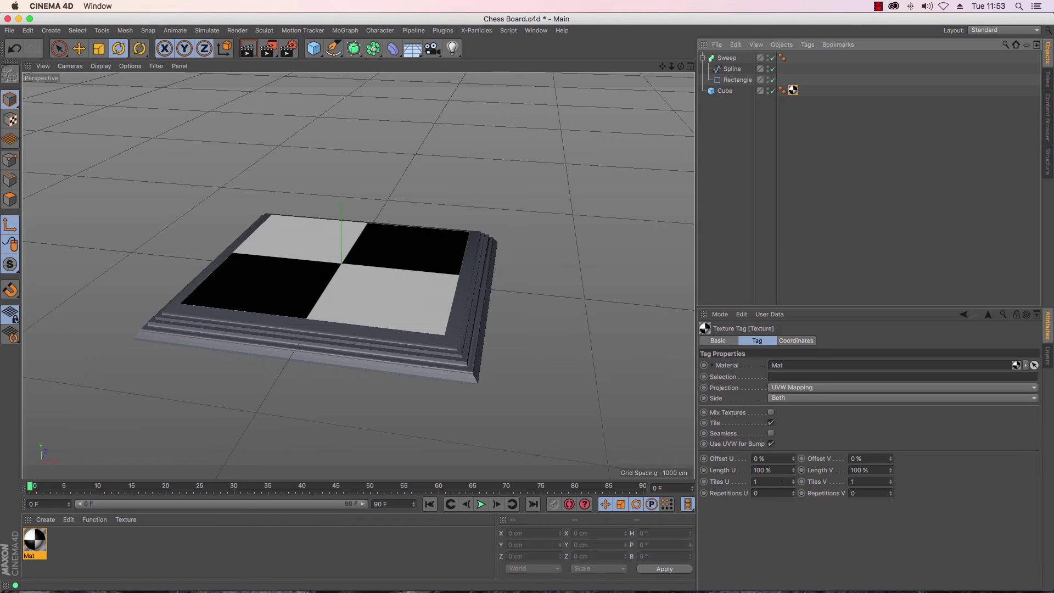
pyautogui.click(782, 482)
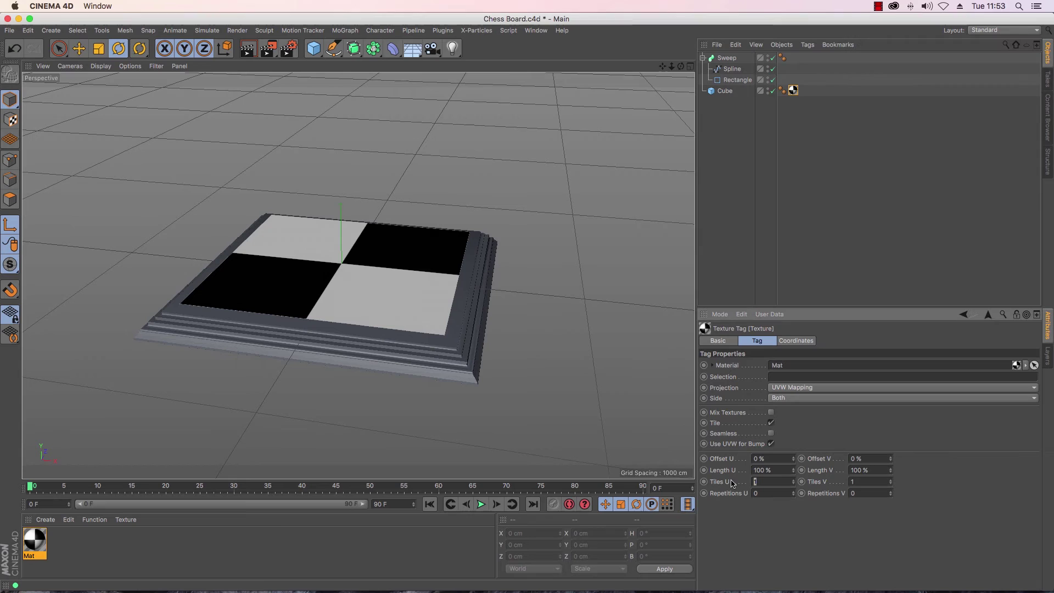
pyautogui.write('4')
pyautogui.press('Tab')
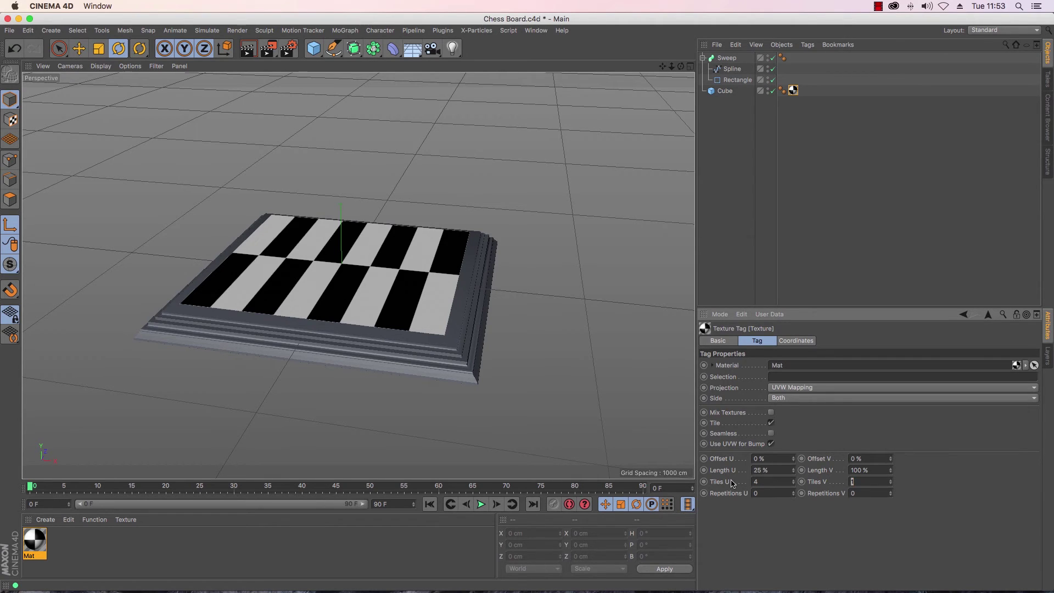
pyautogui.write('4')
pyautogui.press('Return')
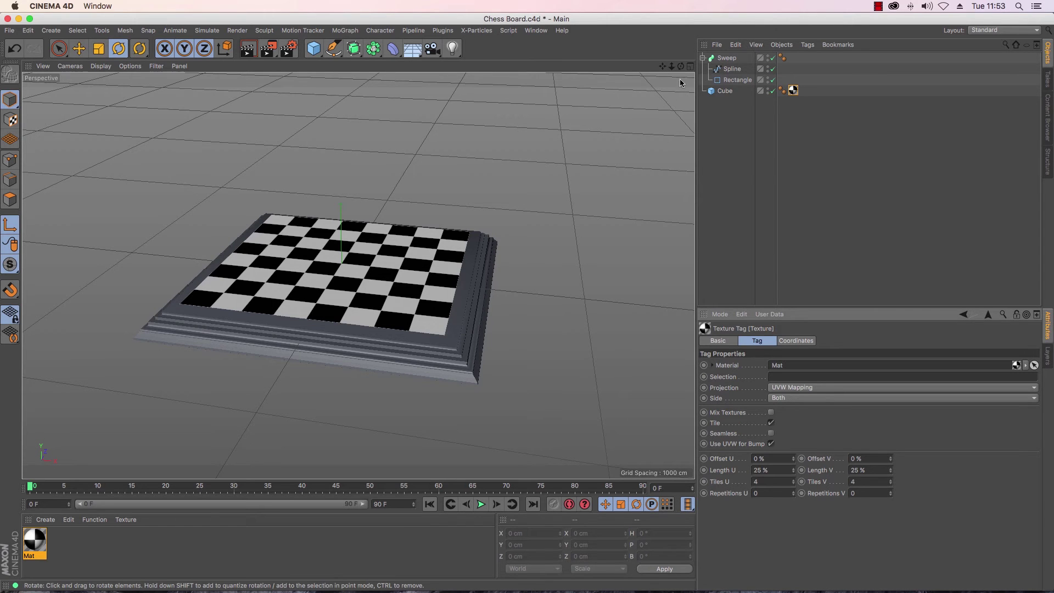
# Orbit and move the view closer to the board, then switch the right panel to the Content Browser
pyautogui.moveTo(681, 66); pyautogui.dragTo(543, 78)
pyautogui.moveTo(527, 304); pyautogui.dragTo(527, 304)
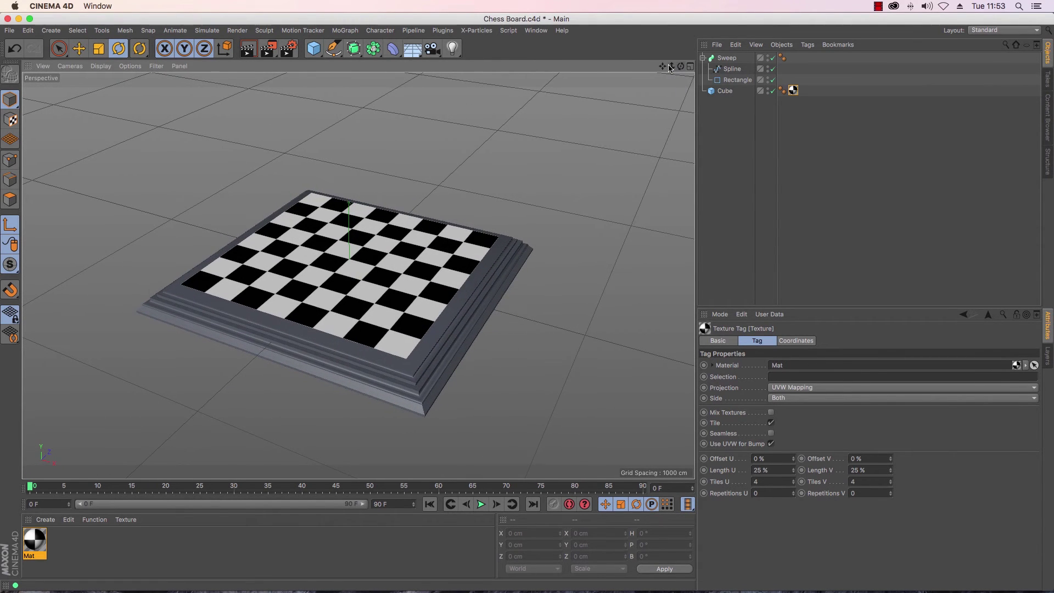
pyautogui.moveTo(671, 68); pyautogui.dragTo(664, 67)
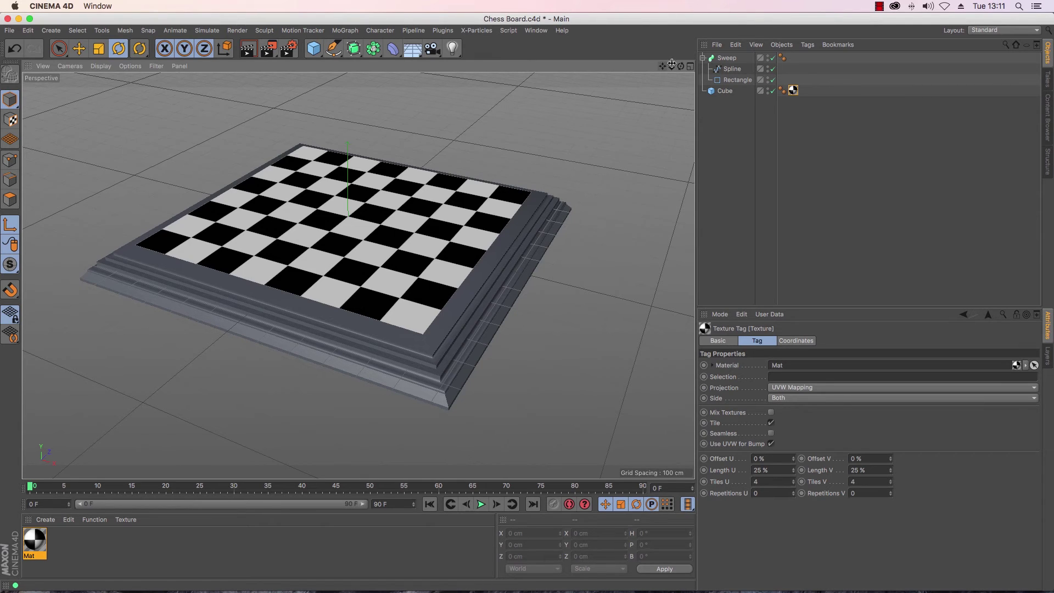
pyautogui.click(1047, 108)
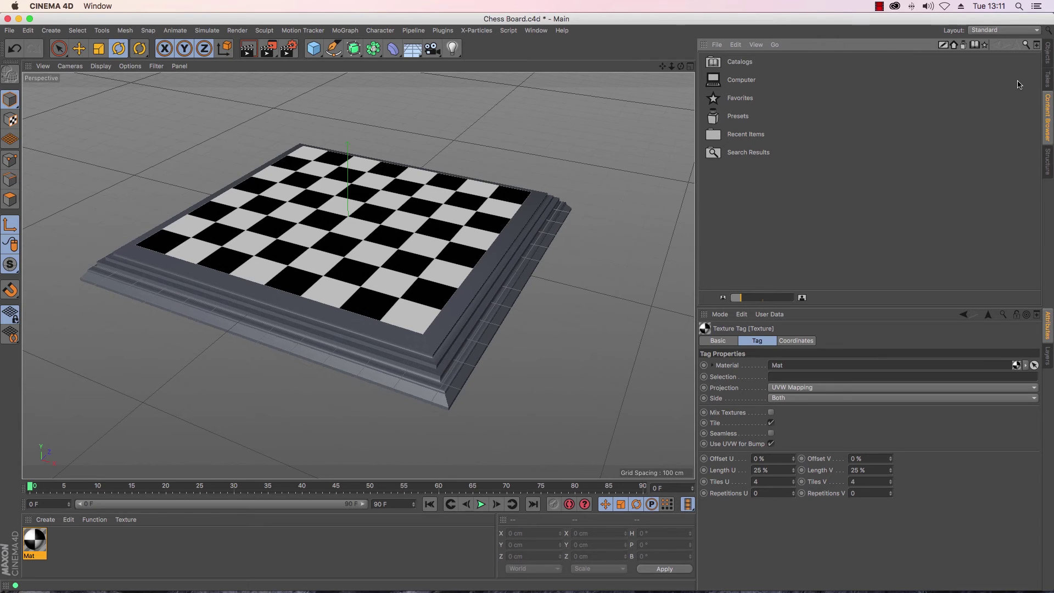
# Search the presets for 'wood' and load Red Wood - Polished into the scene's materials
pyautogui.click(1026, 45)
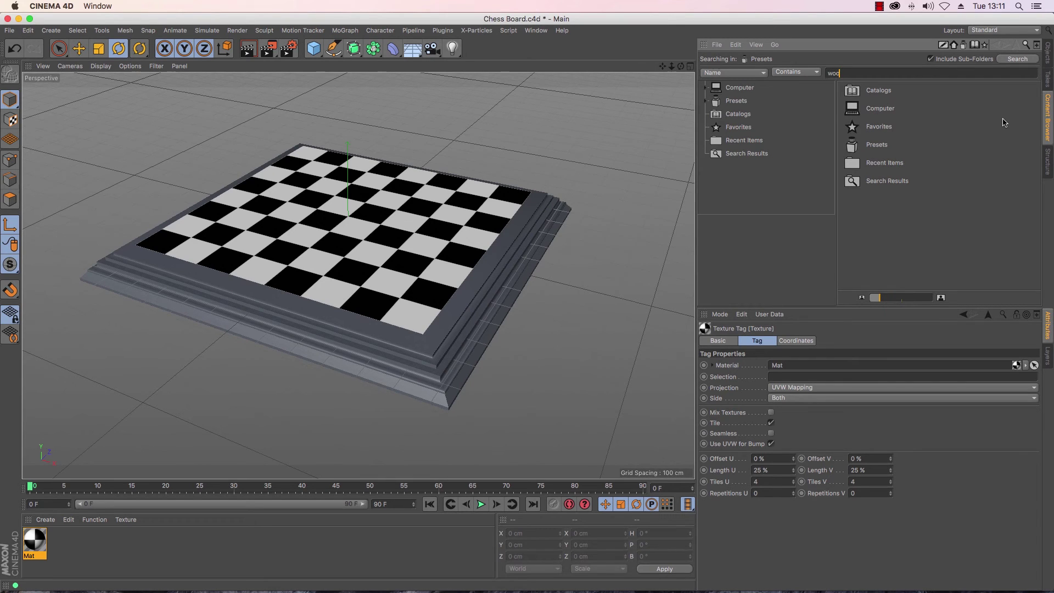
pyautogui.press('Return')
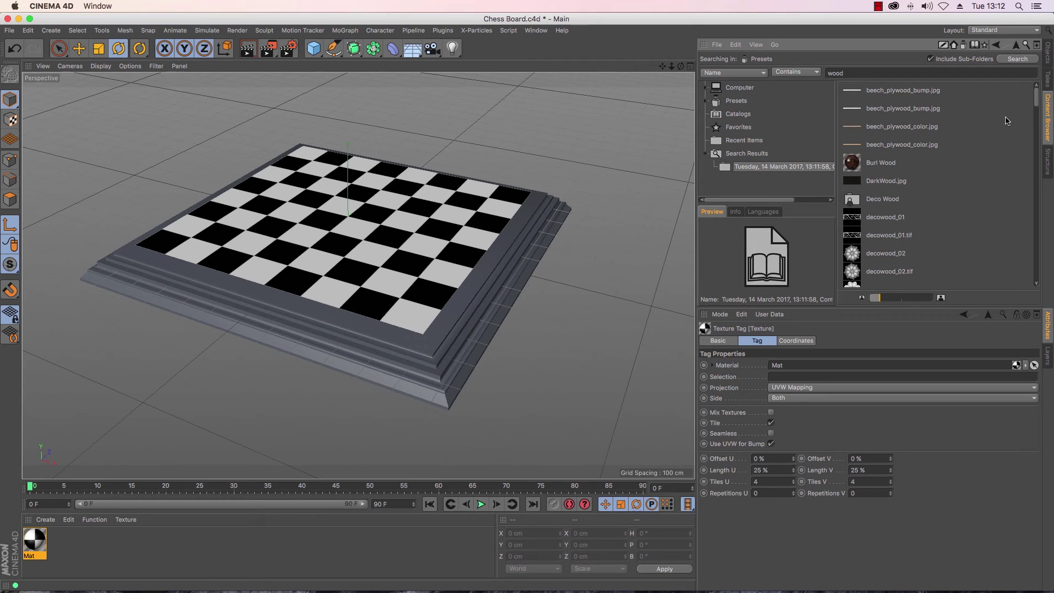
pyautogui.moveTo(1036, 93); pyautogui.dragTo(1035, 166)
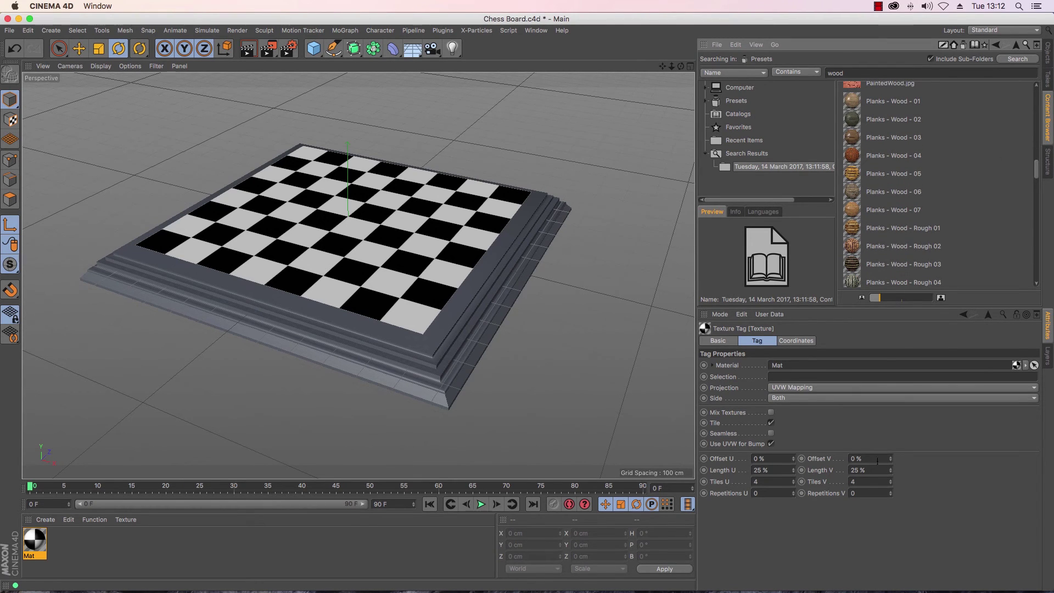
pyautogui.moveTo(880, 298); pyautogui.dragTo(909, 303)
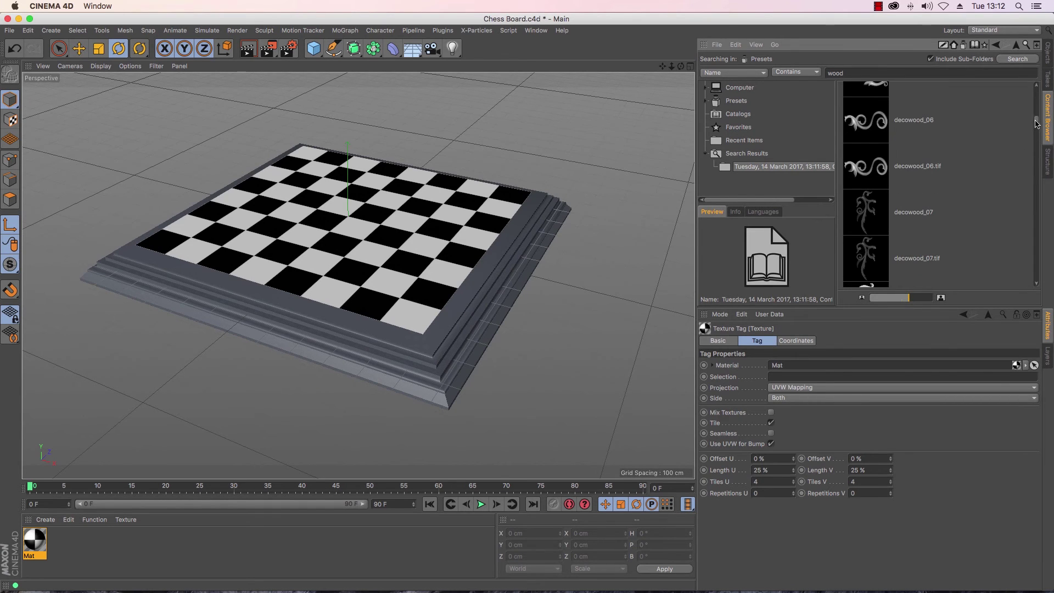
pyautogui.moveTo(1037, 123); pyautogui.dragTo(1037, 184)
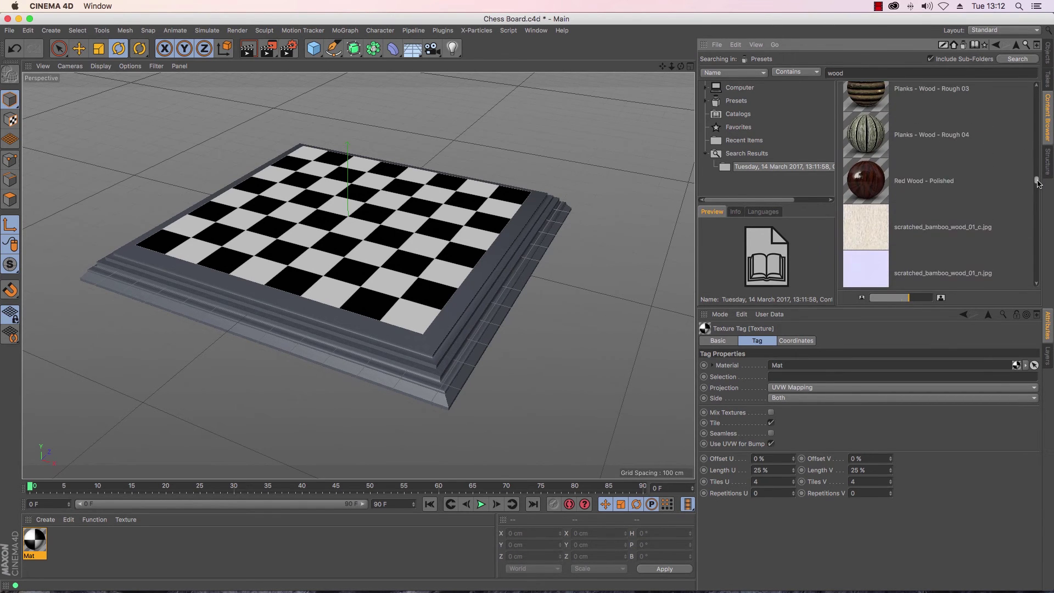
pyautogui.click(875, 180)
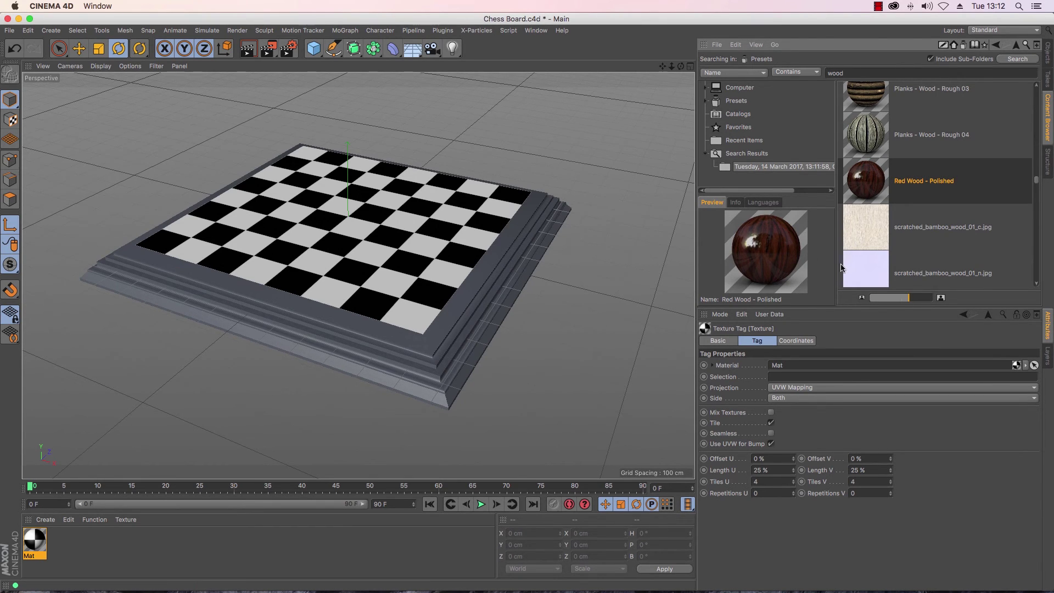
pyautogui.doubleClick(873, 181)
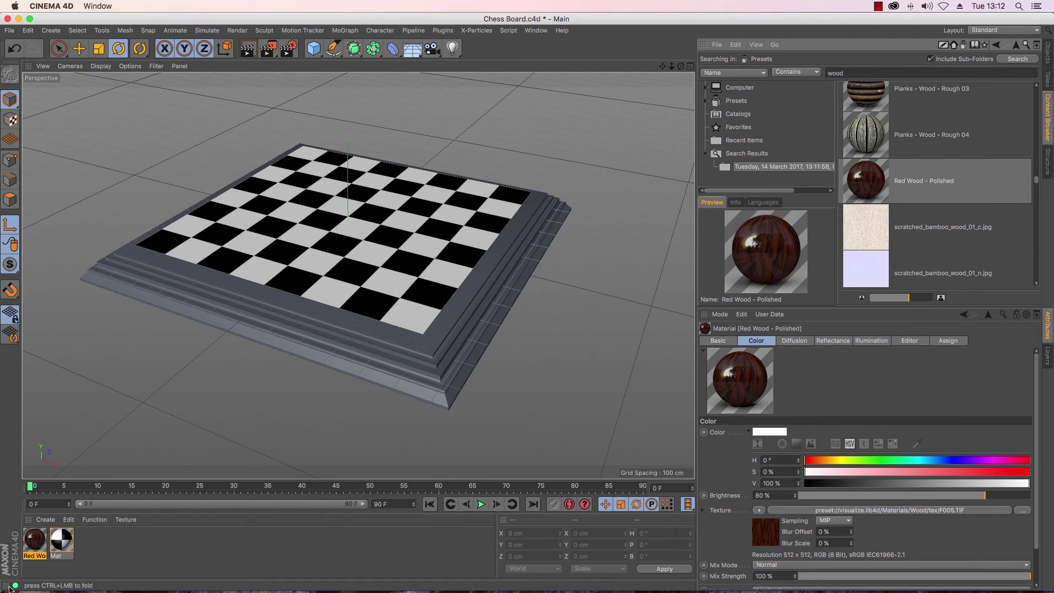
# Apply Red Wood - Polished to the stepped Sweep frame and bring back the object list
pyautogui.moveTo(1038, 176); pyautogui.dragTo(1044, 92)
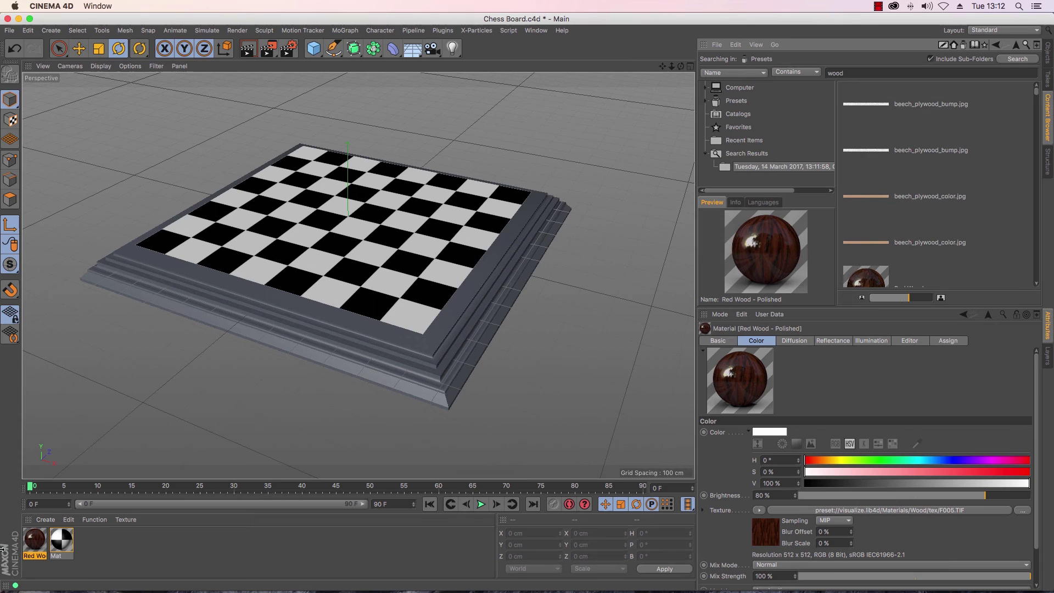
pyautogui.moveTo(33, 547); pyautogui.dragTo(362, 328)
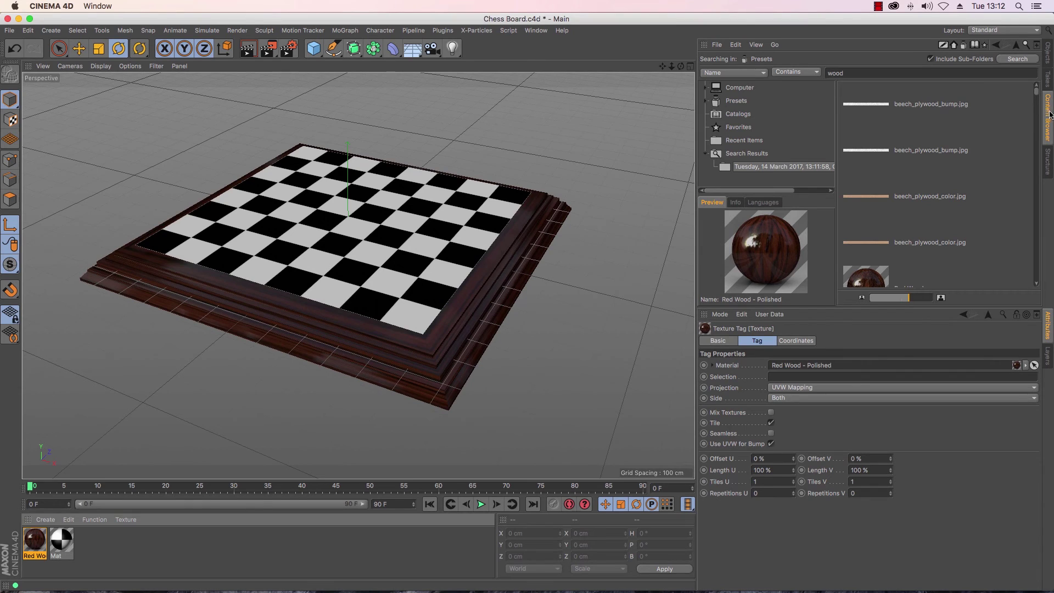
pyautogui.click(1047, 53)
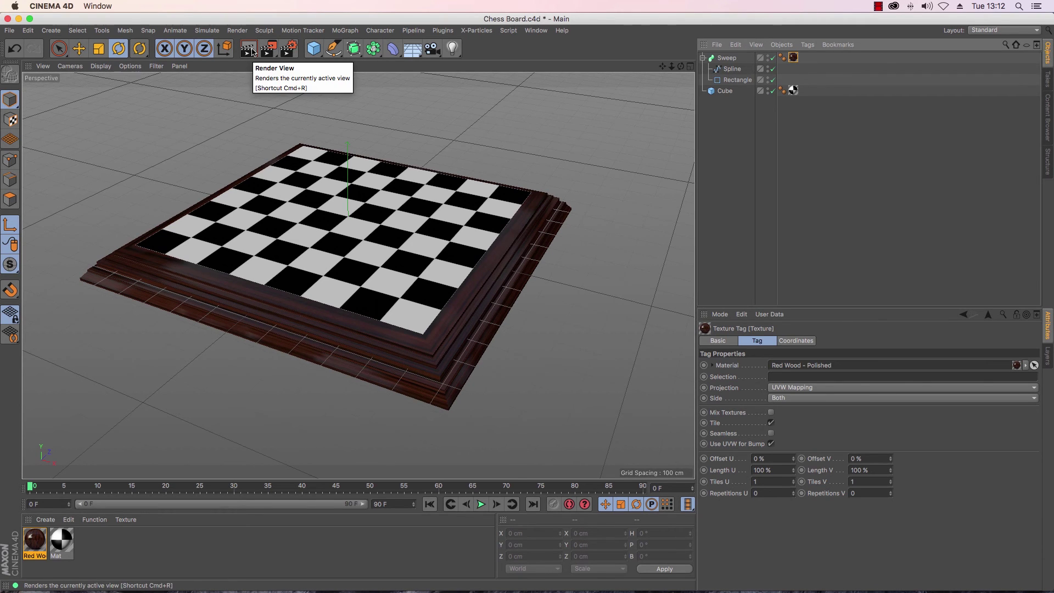
# Render the view to check materials, then list the projection types for the frame's wood texture tag
pyautogui.click(252, 50)
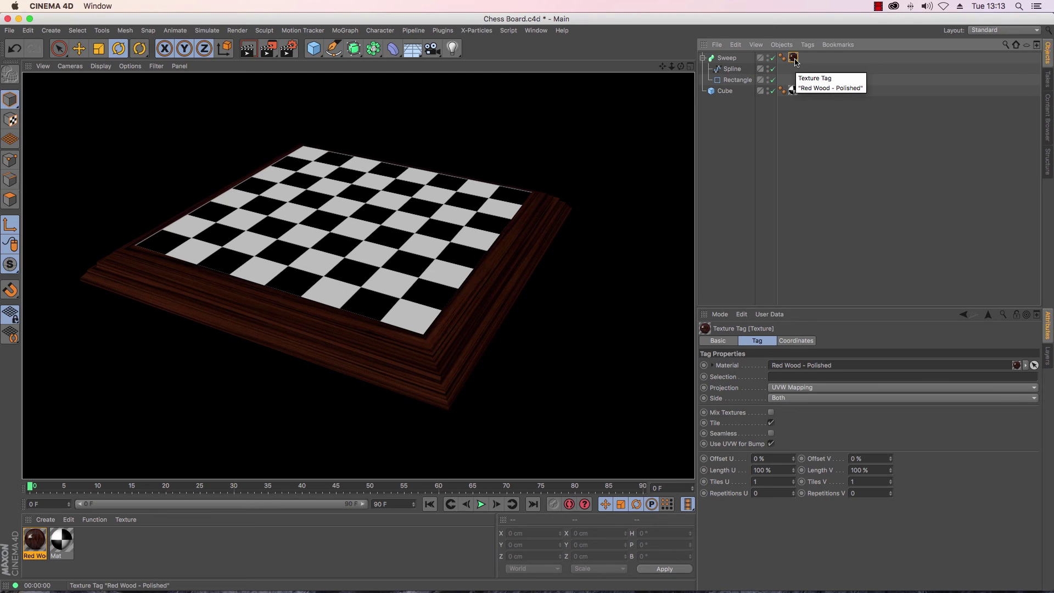
pyautogui.click(794, 57)
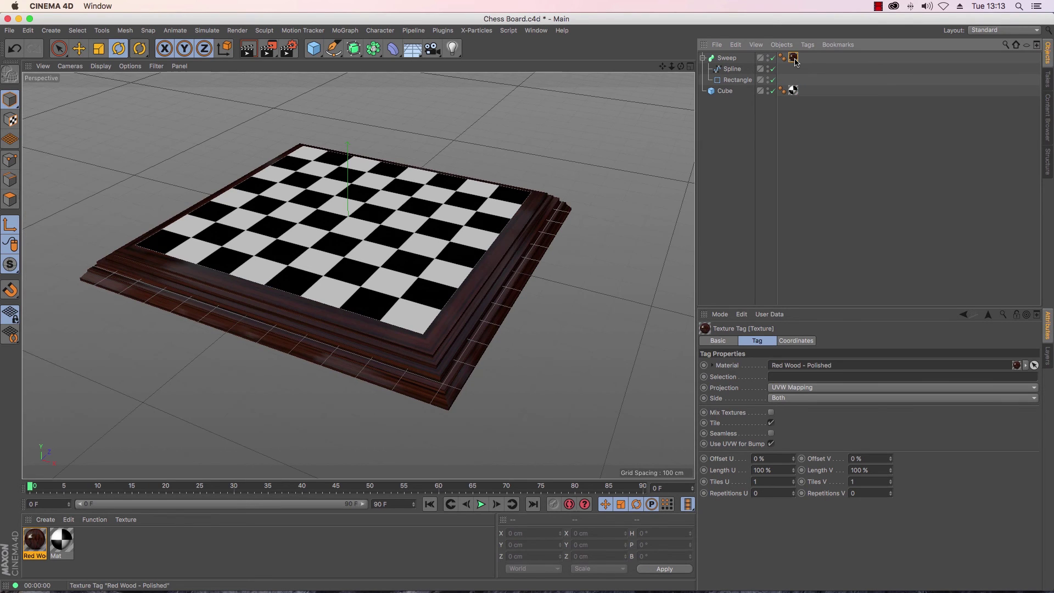
pyautogui.click(852, 388)
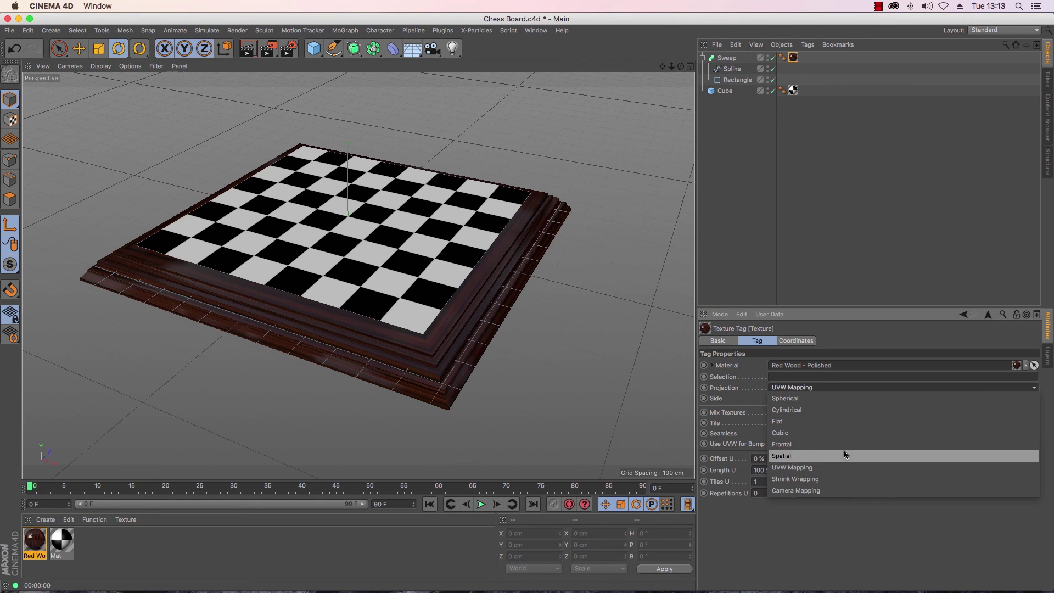
# Switch the frame's wood texture to Cubic projection and orbit around the chessboard to inspect it
pyautogui.click(847, 435)
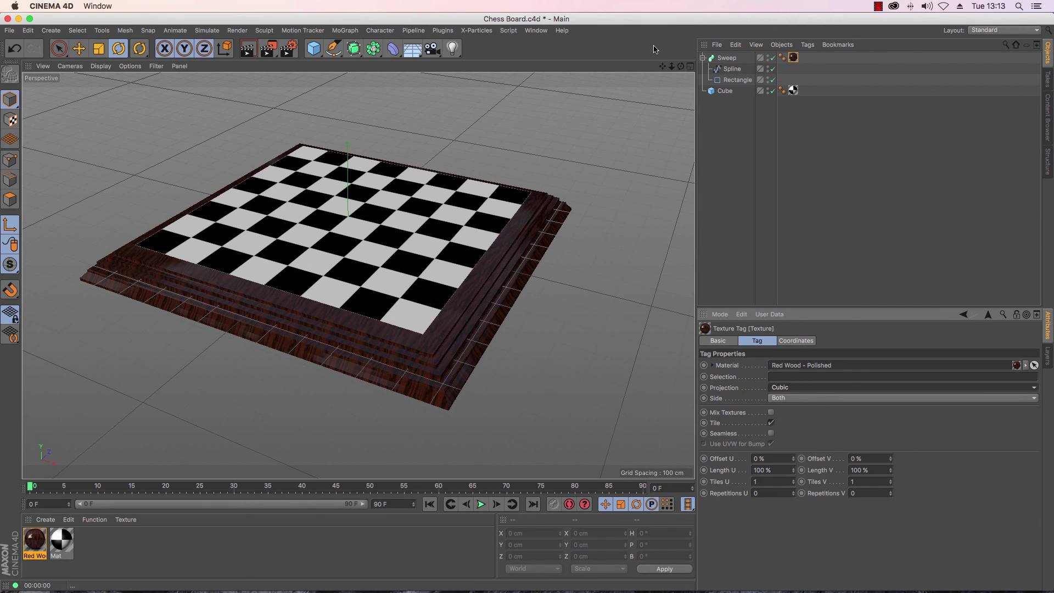
pyautogui.moveTo(681, 66); pyautogui.dragTo(604, 110)
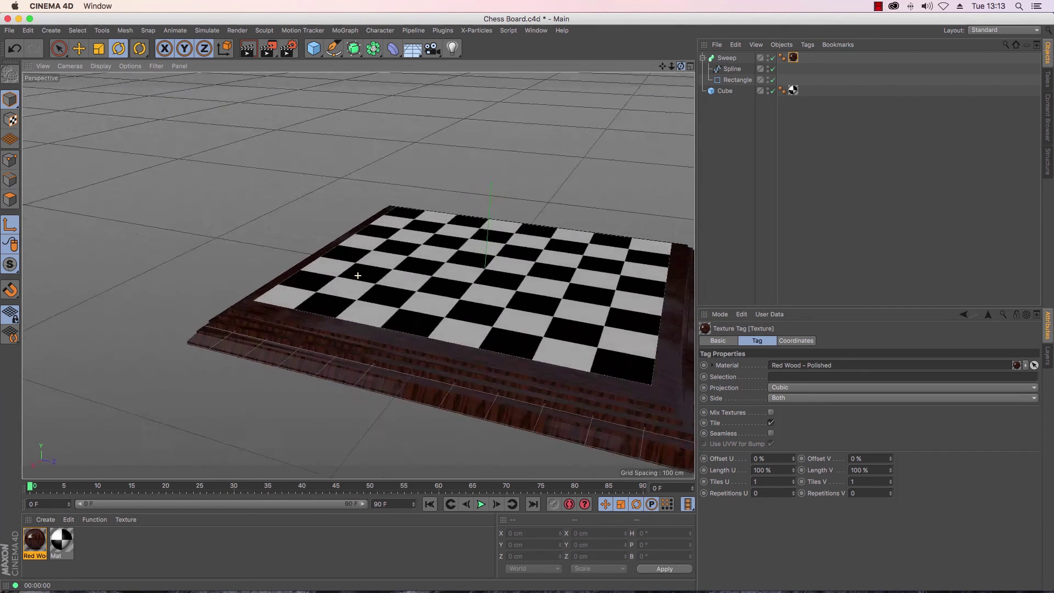
pyautogui.scroll(3, 358, 276)
pyautogui.keyDown('alt'); pyautogui.moveTo(358, 276); pyautogui.dragTo(527, 301); pyautogui.keyUp('alt')
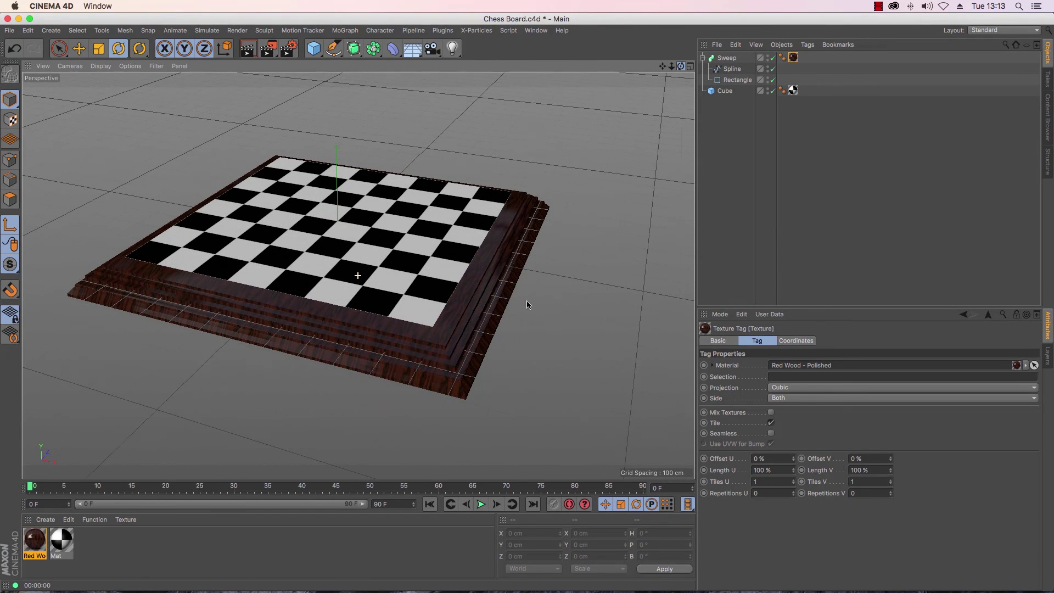
# Render the view to check the wood frame, then select the Sweep, Spline, Rectangle and Cube objects
pyautogui.click(248, 48)
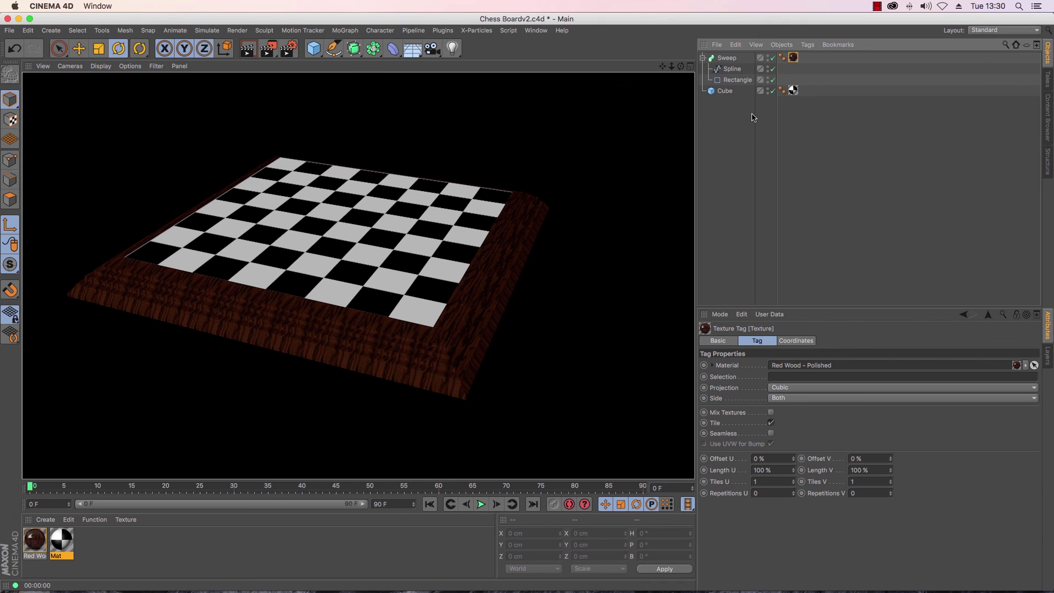
pyautogui.moveTo(752, 115); pyautogui.dragTo(706, 56)
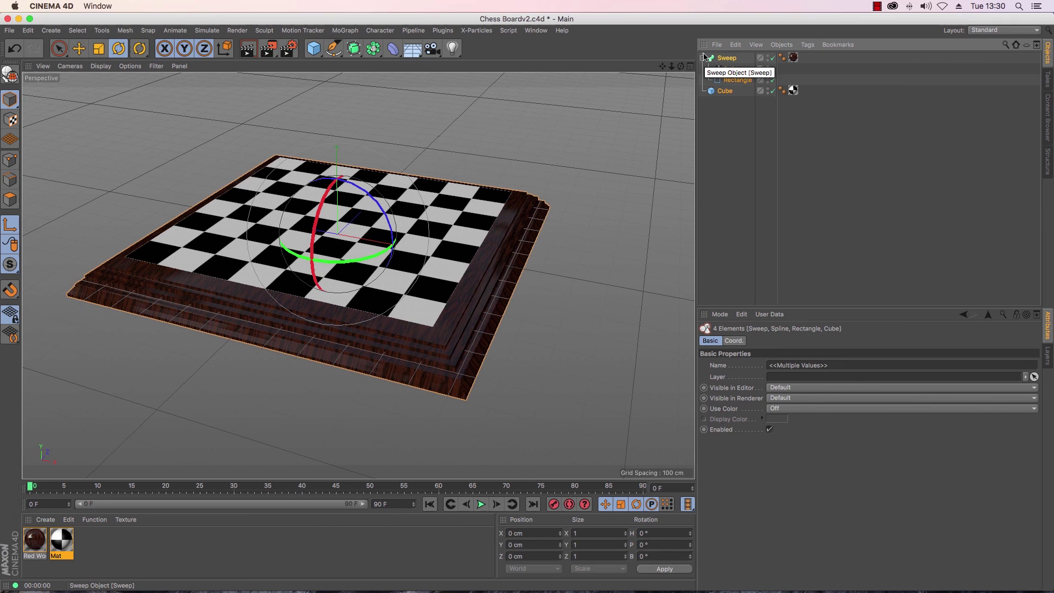
# Group the selected objects under a null with Alt+G and rename it 'Chess Board'
pyautogui.hotkey('alt', 'g')
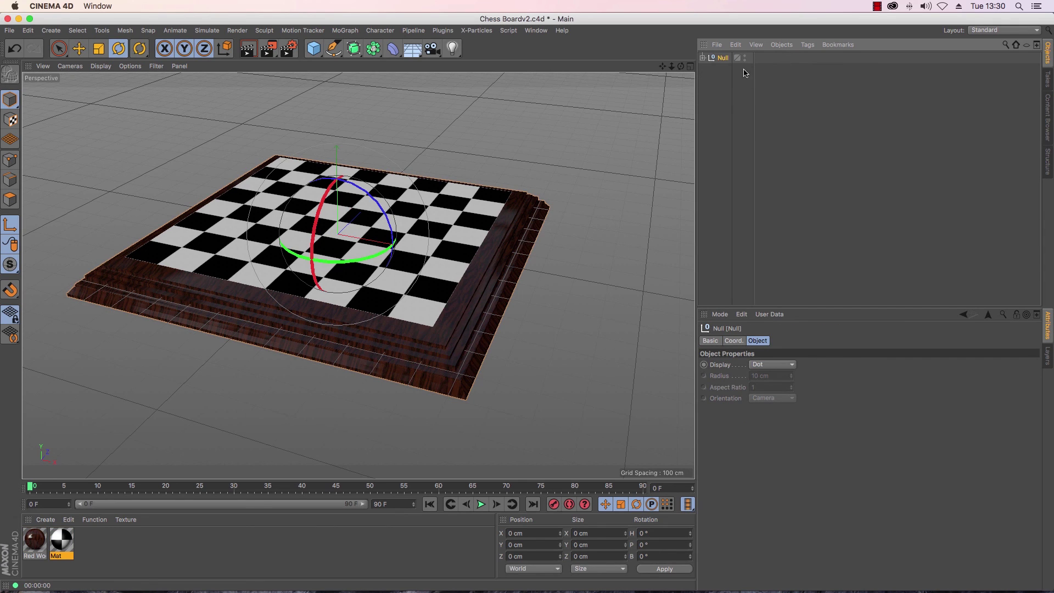
pyautogui.moveTo(756, 71); pyautogui.dragTo(812, 70)
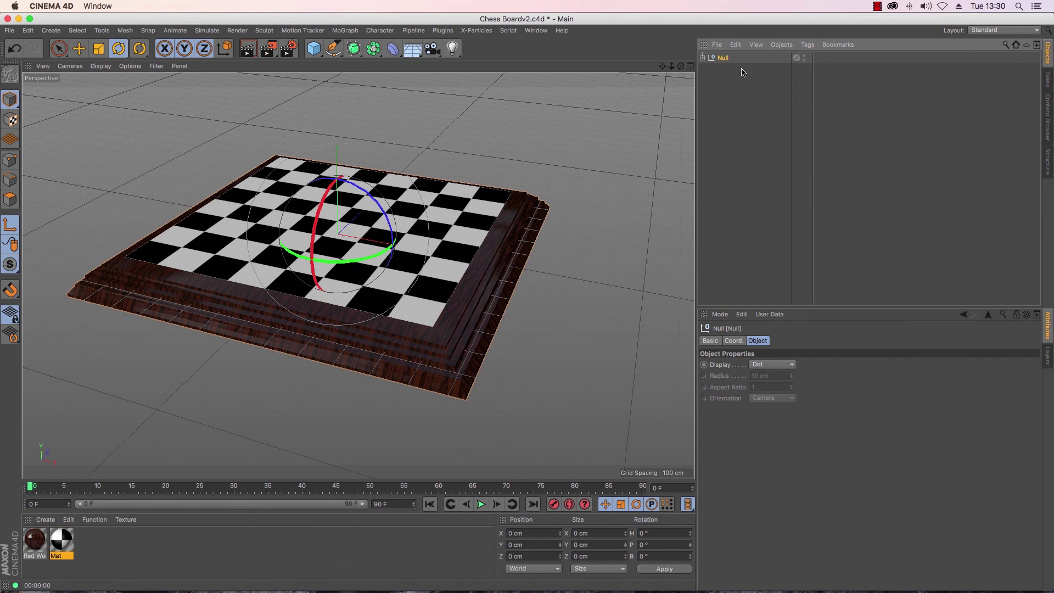
pyautogui.click(703, 57)
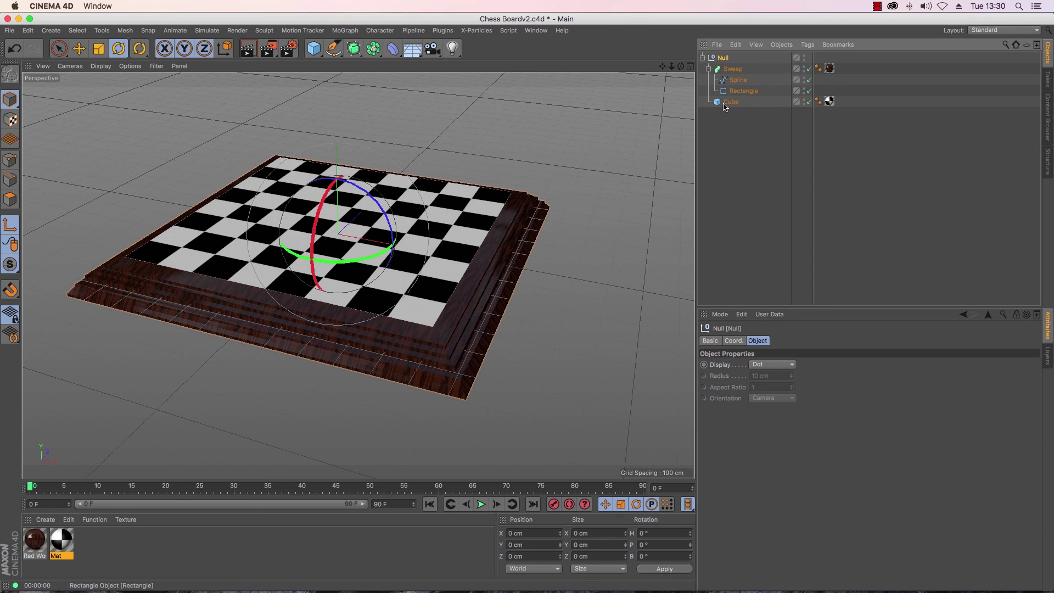
pyautogui.doubleClick(723, 58)
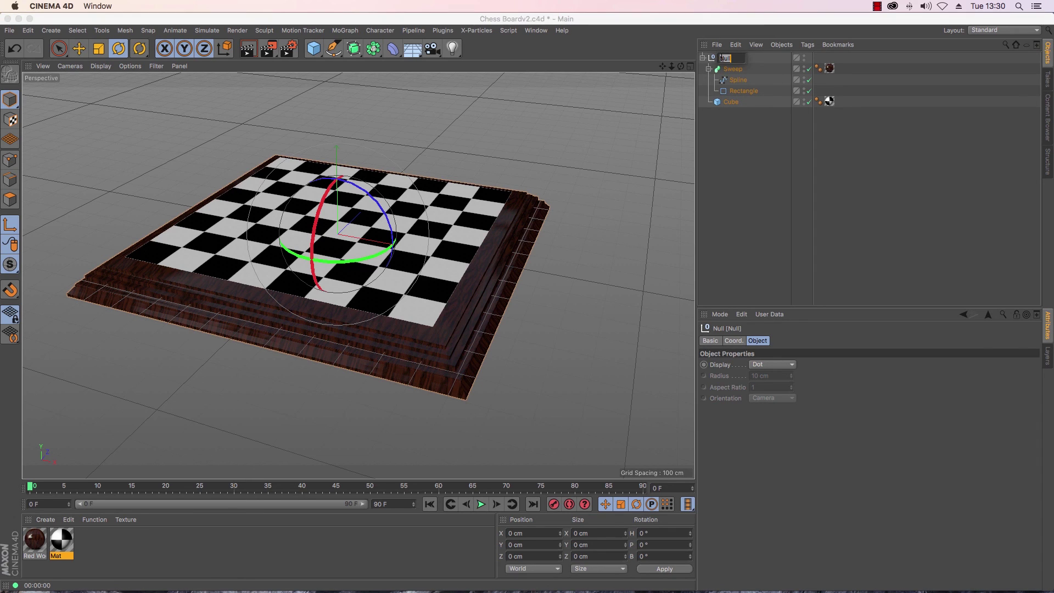
pyautogui.write('Ch')
pyautogui.write('ess Board')
pyautogui.click(755, 162)
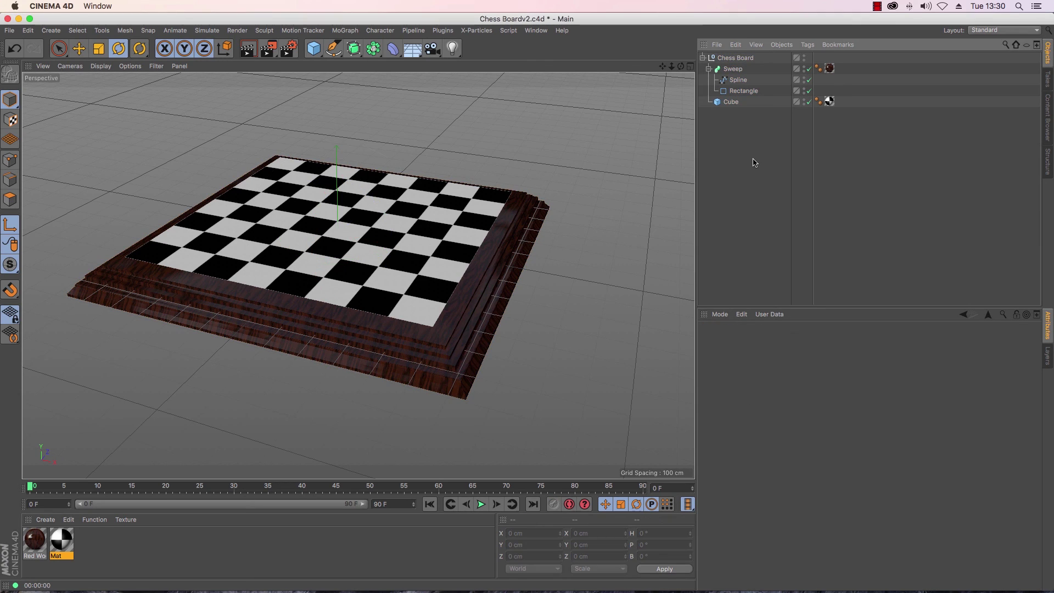